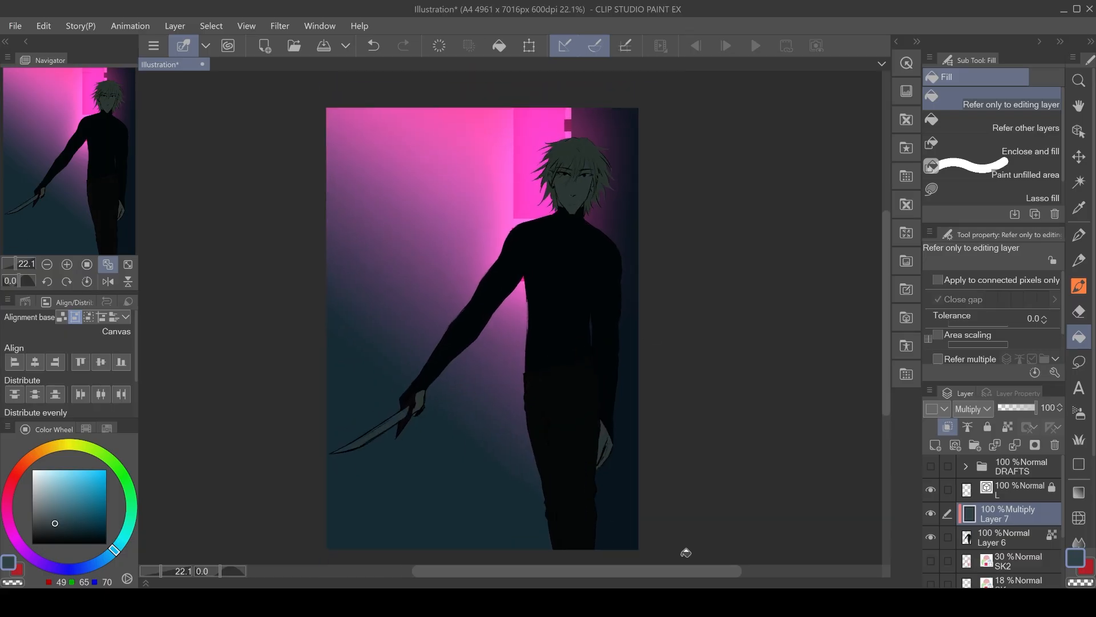
Pick a dark teal-blue colour (RGB 36, 60, 77) on the colour wheel for shading.
click(81, 521)
click(551, 464)
scroll(551, 464, up, 1)
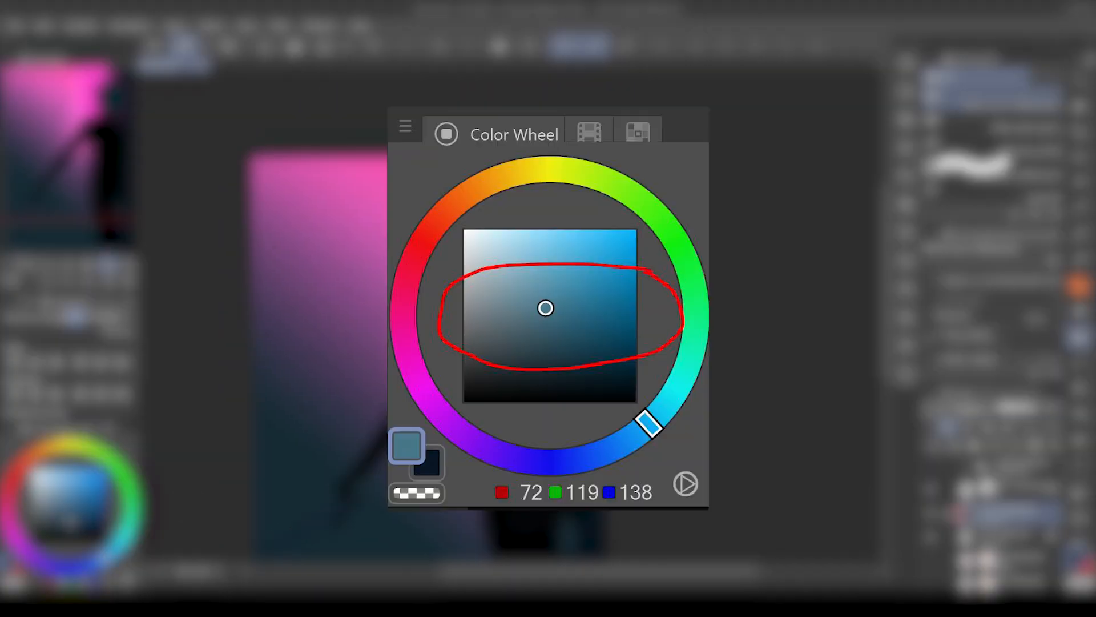
drag(457, 366, 511, 296)
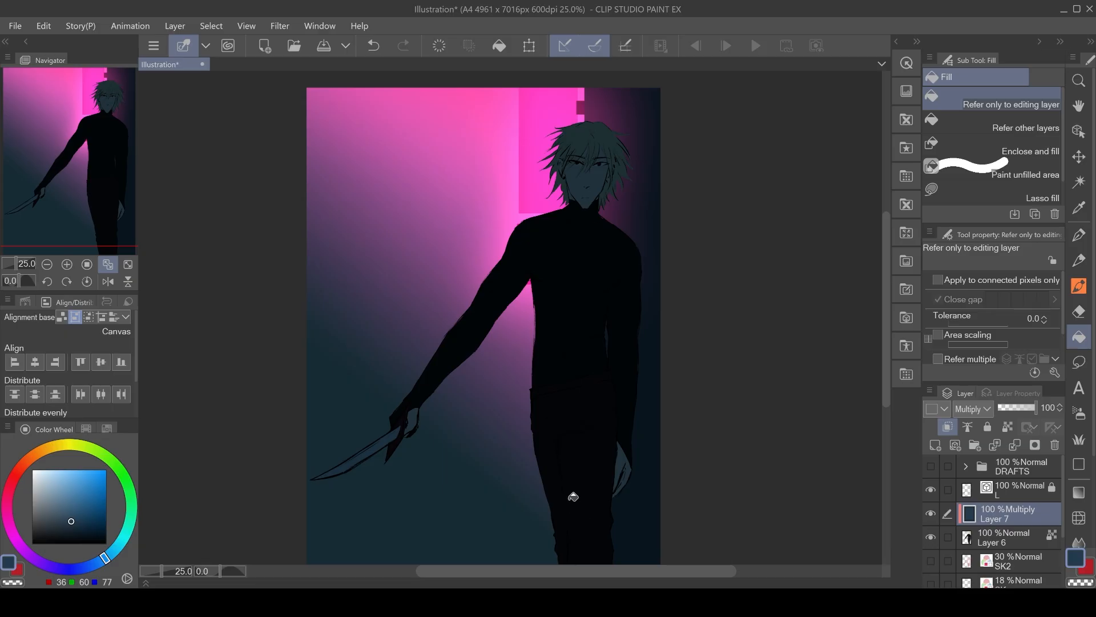
drag(573, 497, 578, 455)
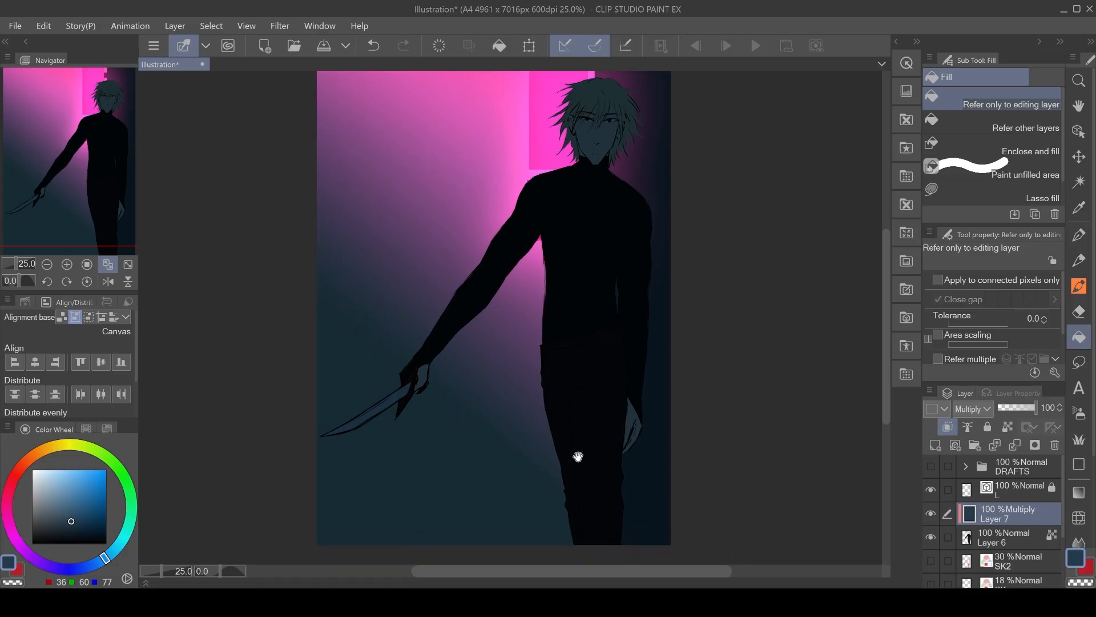
drag(612, 179, 630, 317)
Airbrush dark shading over the figure's neck, shoulder and torso with a 700 px soft airbrush on the Multiply layer.
key(b)
key([)
key([)
key([)
key([)
key([)
key([)
key(c)
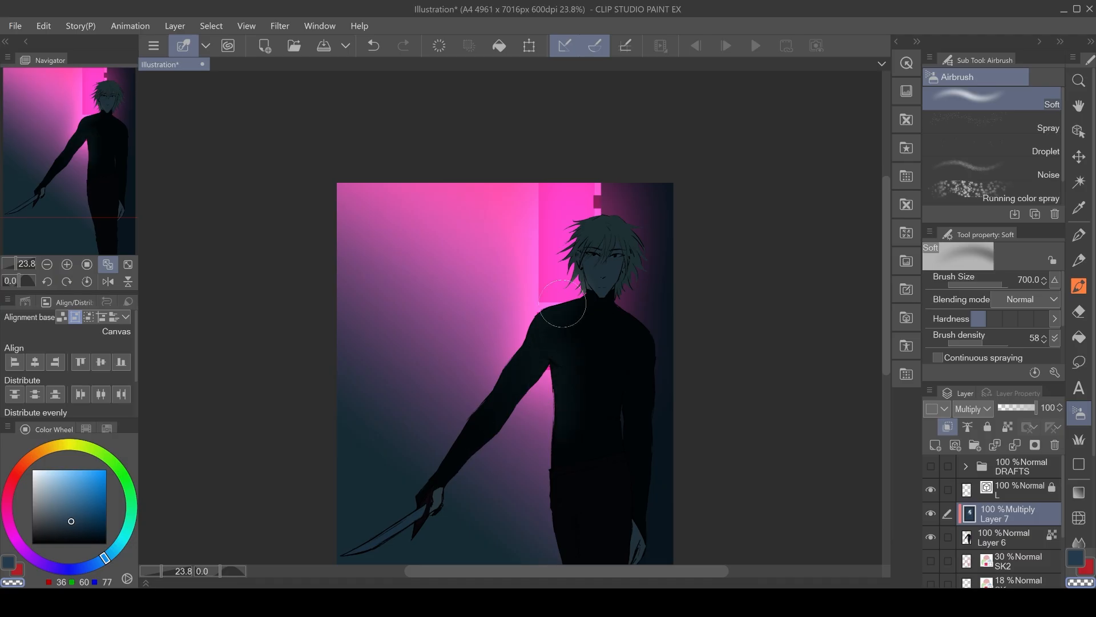
mouse_move(565, 297)
mouse_down()
mouse_move(647, 221)
mouse_move(620, 306)
mouse_move(564, 286)
mouse_up()
mouse_move(564, 243)
mouse_down()
mouse_move(631, 196)
mouse_move(661, 238)
mouse_move(583, 191)
mouse_move(611, 240)
mouse_move(567, 265)
mouse_up()
key(c)
key(c)
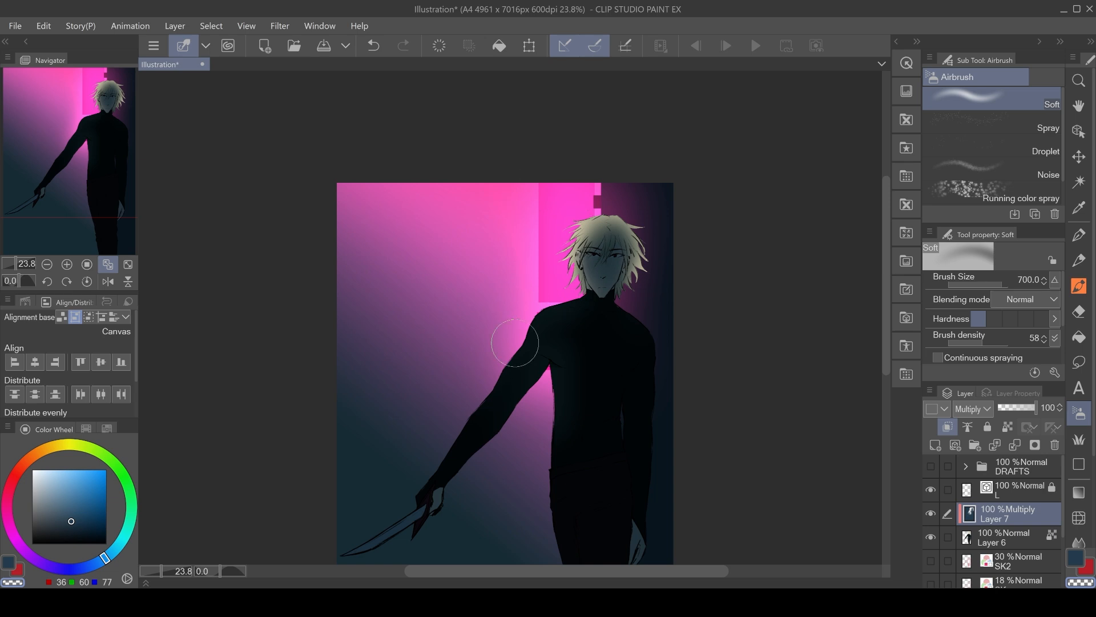
drag(448, 440, 509, 355)
drag(530, 482, 553, 517)
drag(557, 374, 533, 215)
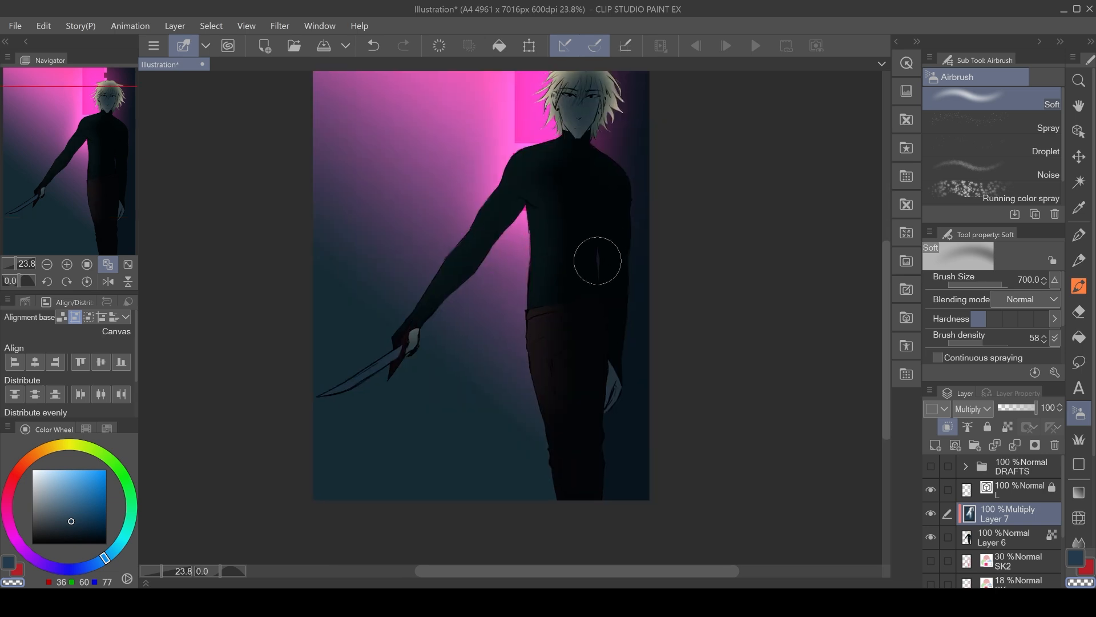
Airbrush further shadow along the figure's side and arm with a 300 px soft airbrush.
drag(598, 260, 600, 220)
key(ctrl+z)
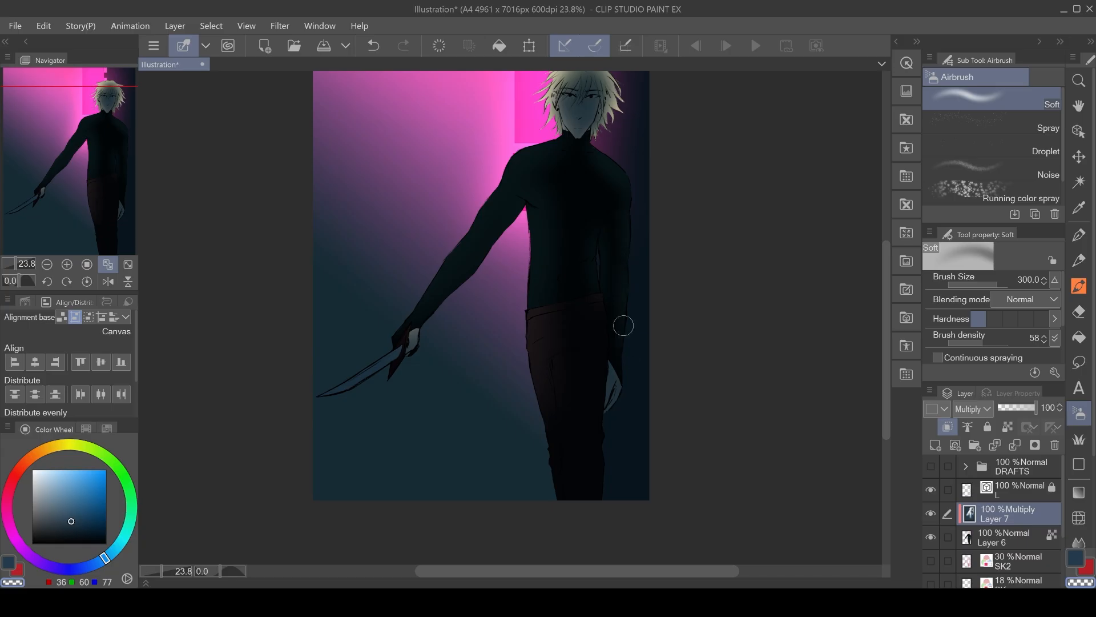
drag(663, 370, 650, 361)
click(128, 264)
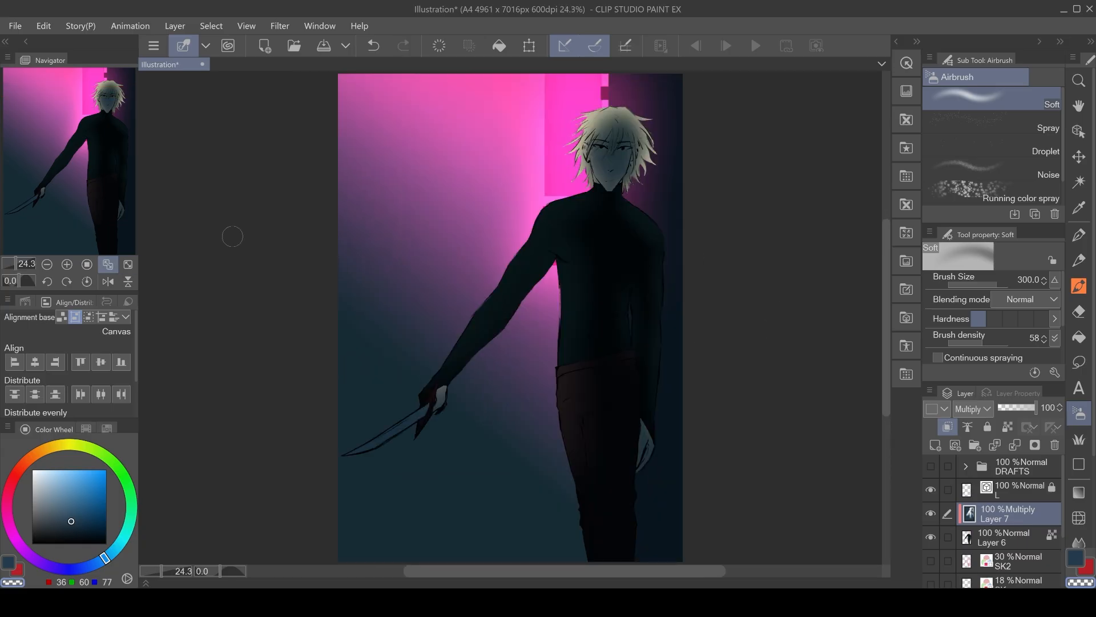
mouse_move(399, 415)
mouse_down()
mouse_move(335, 447)
mouse_move(410, 425)
mouse_up()
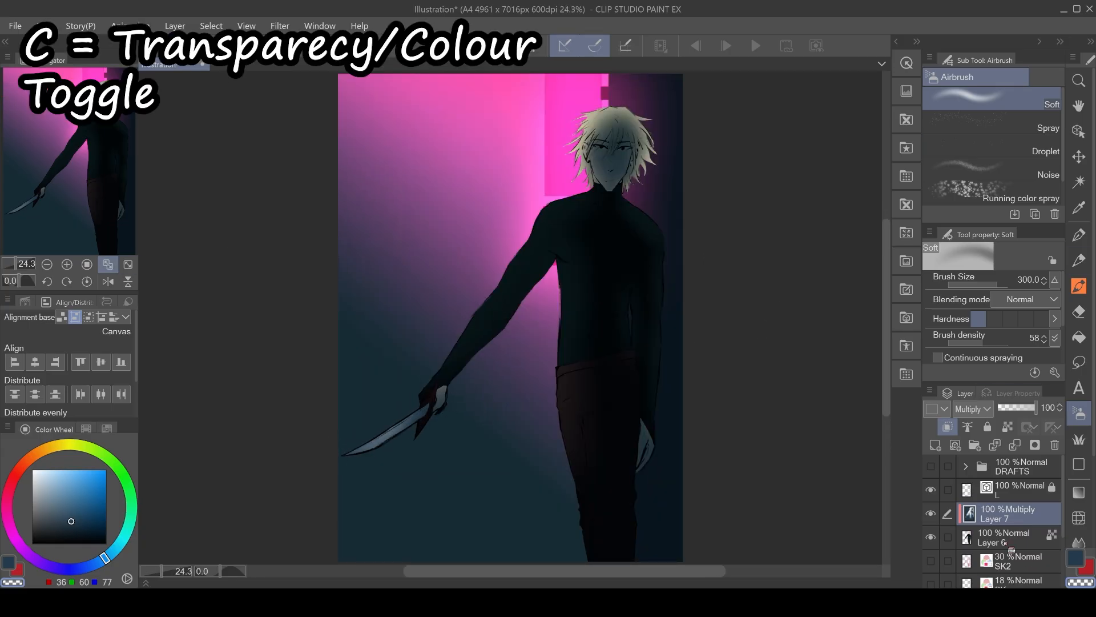
Switch to the pen in dark navy and draw shadow strokes into the hair on Layer 8.
scroll(937, 484, down, 2)
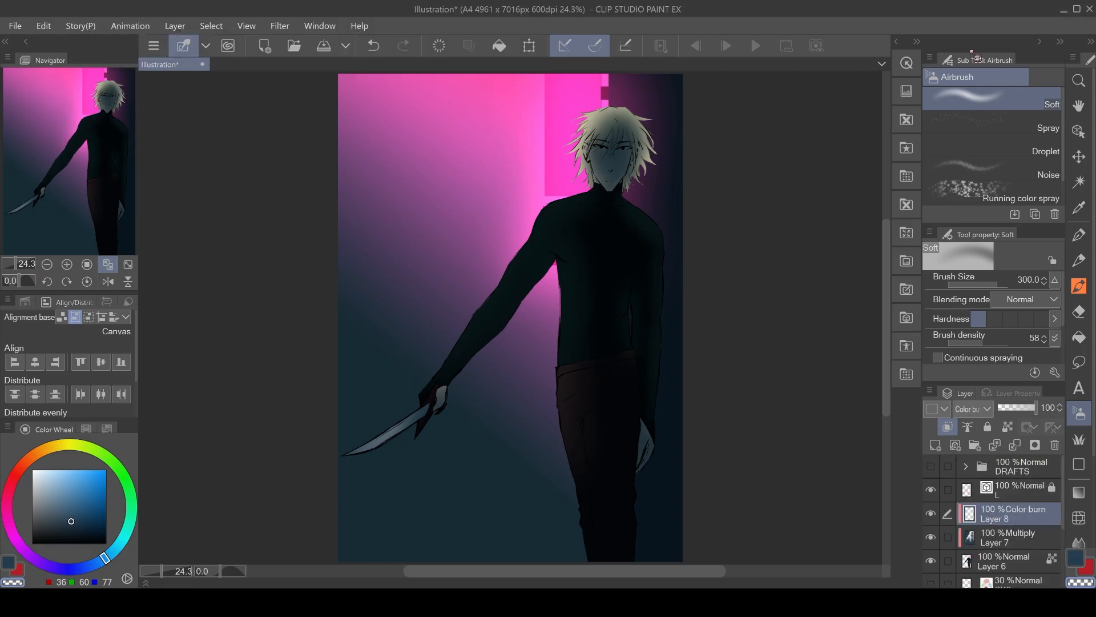
key(p)
scroll(602, 284, up, 2)
click(79, 568)
click(80, 523)
scroll(604, 256, up, 4)
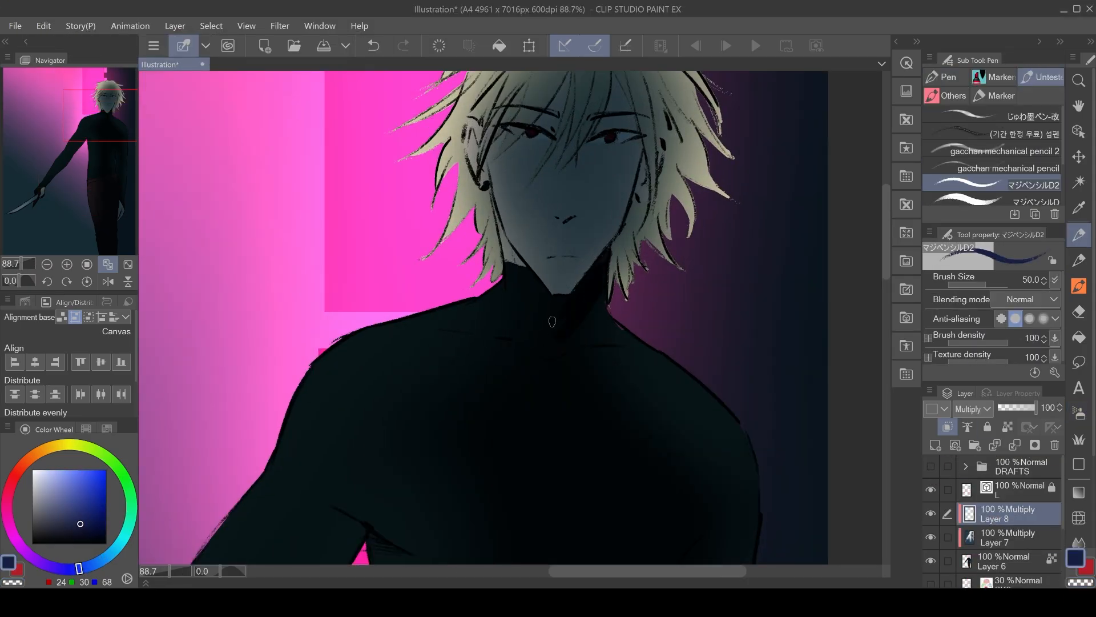
drag(497, 211, 517, 263)
key(])
key(])
key(])
drag(491, 193, 502, 274)
Erase part of a stroke and add shadow strokes across the hair, face and neck.
key(e)
drag(511, 225, 480, 385)
key(p)
drag(548, 225, 467, 320)
drag(573, 226, 537, 320)
drag(578, 277, 556, 312)
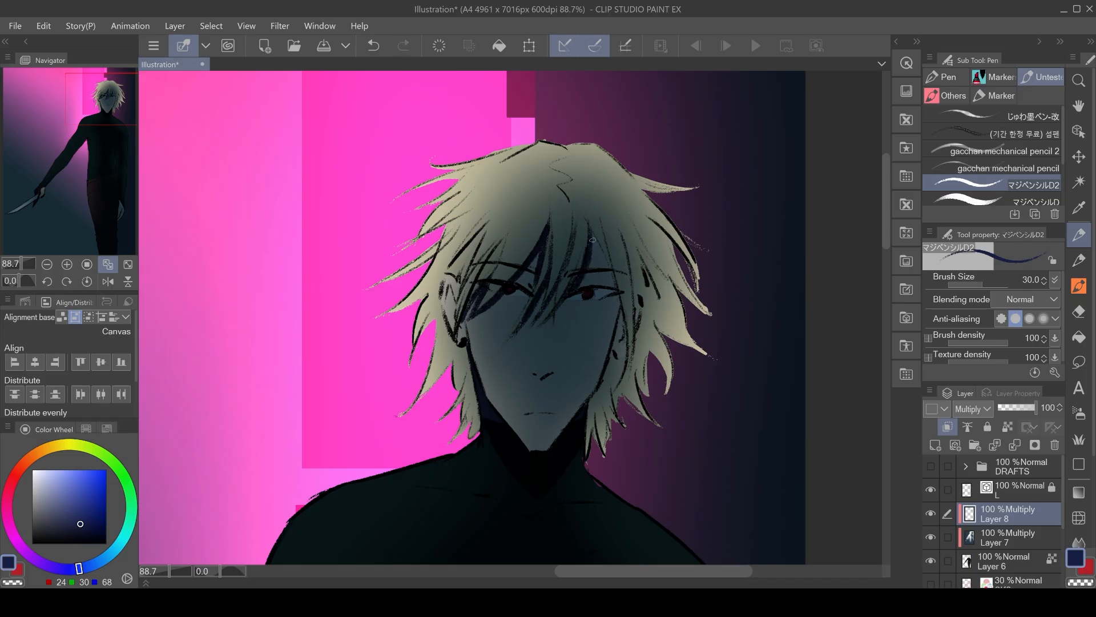
drag(592, 230, 619, 328)
drag(573, 296, 551, 362)
drag(532, 412, 551, 412)
Add more shadow strokes around the collar and upper chest.
scroll(539, 399, down, 7)
mouse_move(508, 502)
mouse_down()
mouse_move(519, 375)
mouse_move(567, 410)
mouse_up()
scroll(600, 457, up, 4)
drag(171, 274, 484, 324)
mouse_move(482, 289)
mouse_down()
mouse_move(486, 329)
mouse_move(467, 318)
mouse_up()
drag(493, 284, 485, 300)
scroll(485, 303, down, 4)
scroll(563, 214, up, 4)
drag(565, 239, 598, 258)
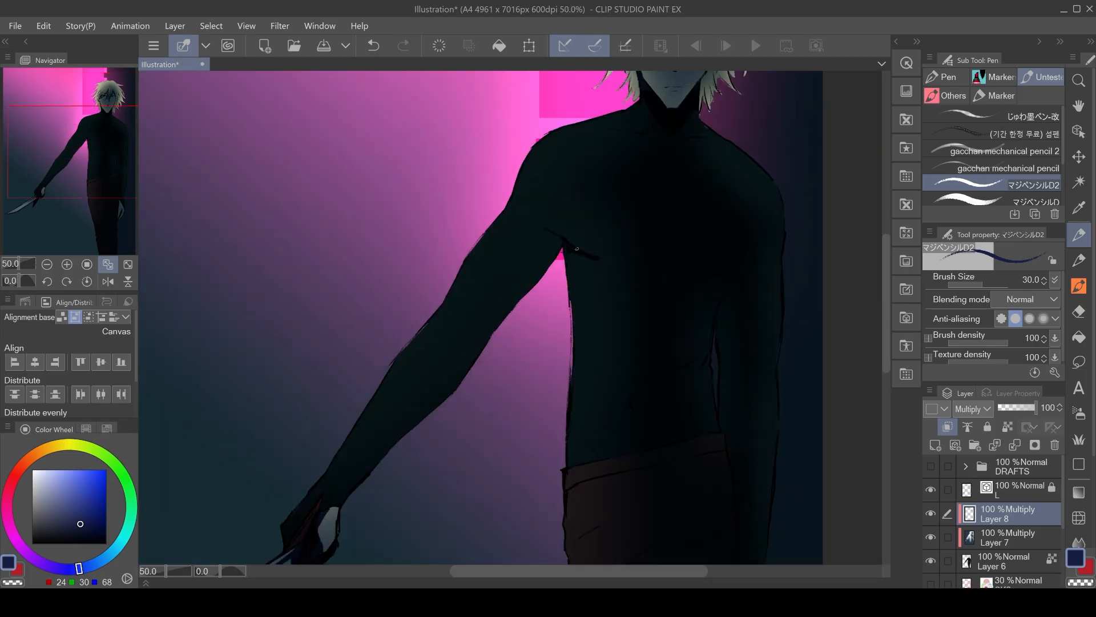
Undo the last stroke and add shadow strokes along the shoulder and arm.
scroll(514, 228, down, 3)
scroll(484, 237, up, 4)
key(ctrl+z)
drag(502, 238, 521, 253)
drag(435, 531, 388, 416)
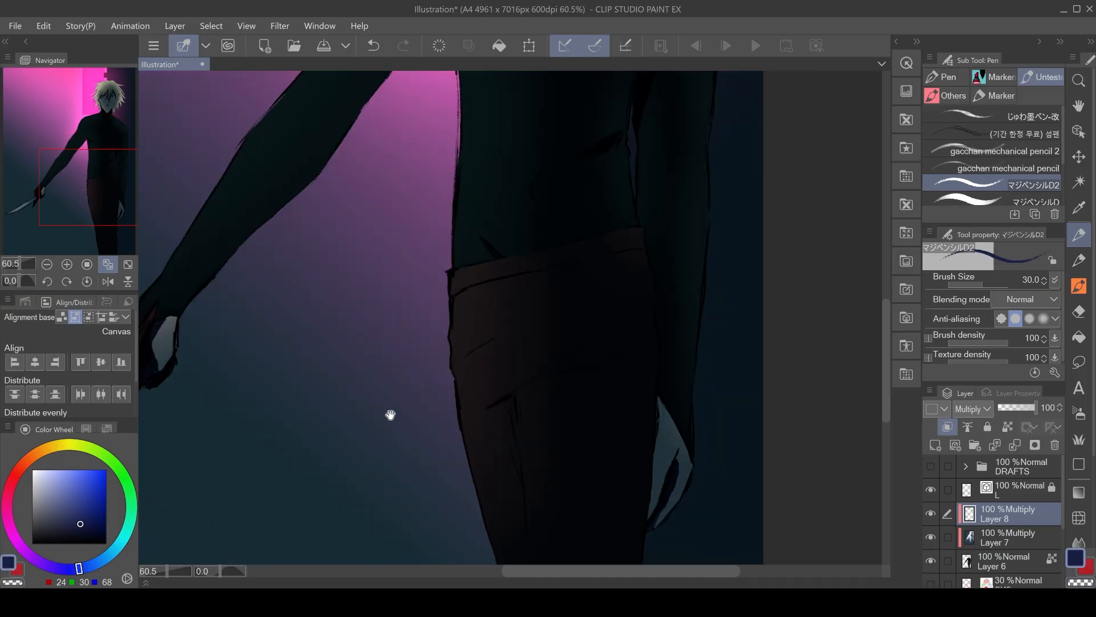
Hide Layer 7 and add shadow strokes over the trousers, hands and knife handle.
scroll(389, 417, down, 4)
click(931, 538)
drag(466, 471, 450, 356)
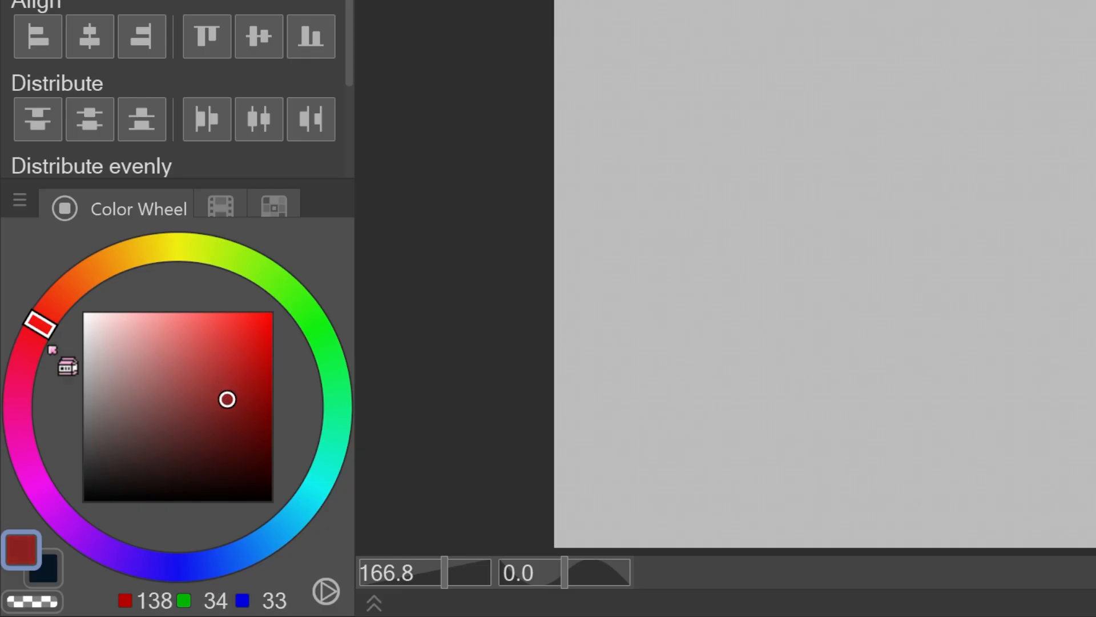
drag(24, 497, 35, 479)
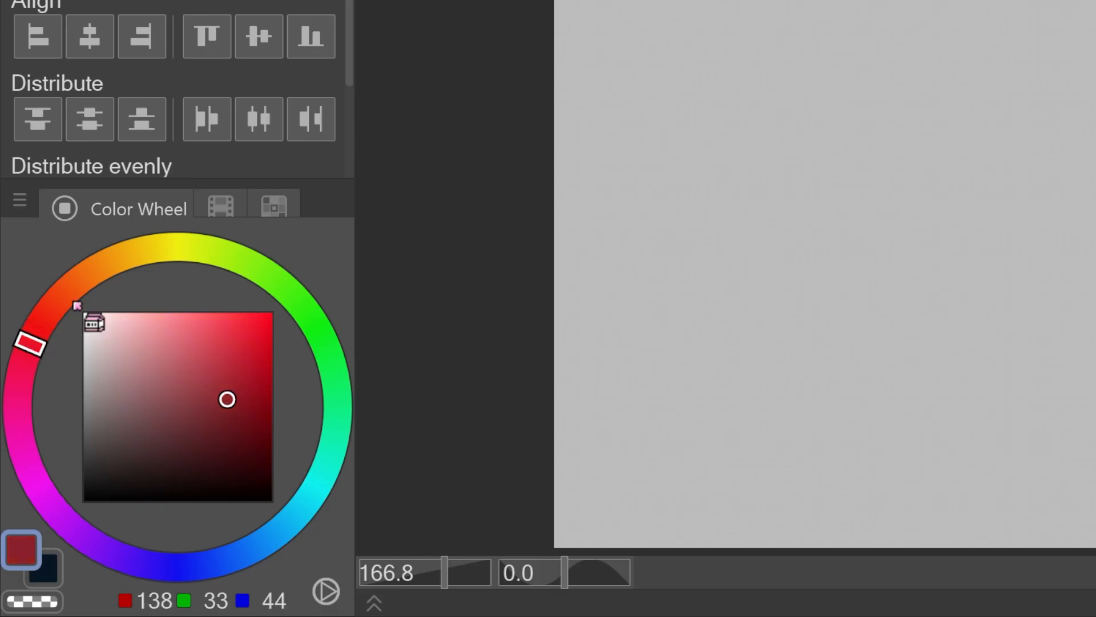
drag(599, 311, 561, 335)
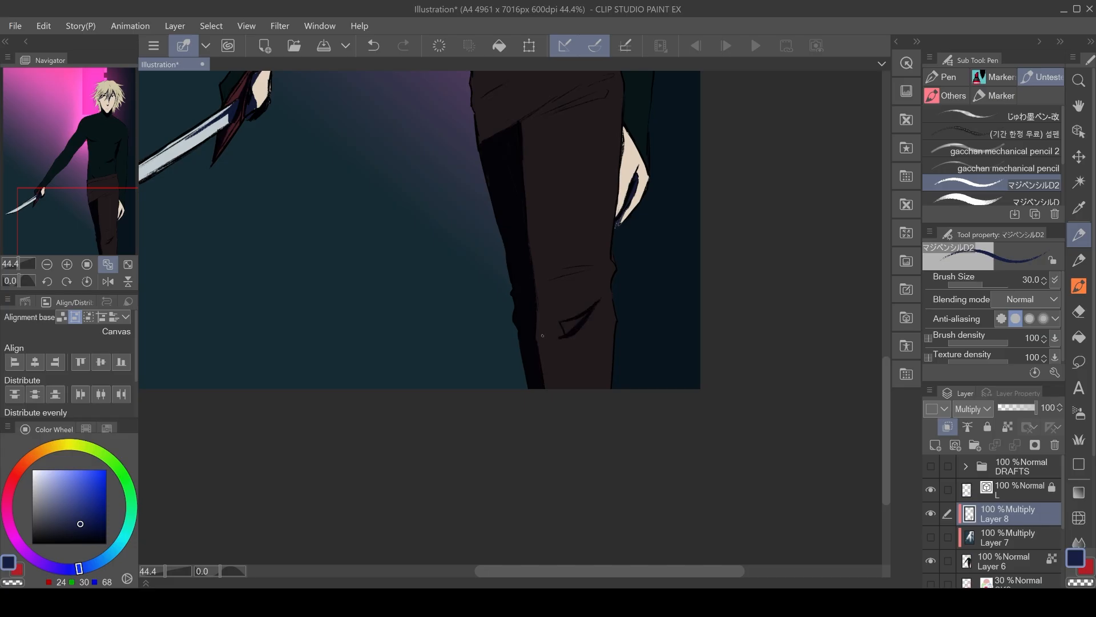
drag(551, 204, 522, 462)
drag(565, 526, 512, 540)
drag(494, 386, 584, 336)
drag(581, 352, 510, 378)
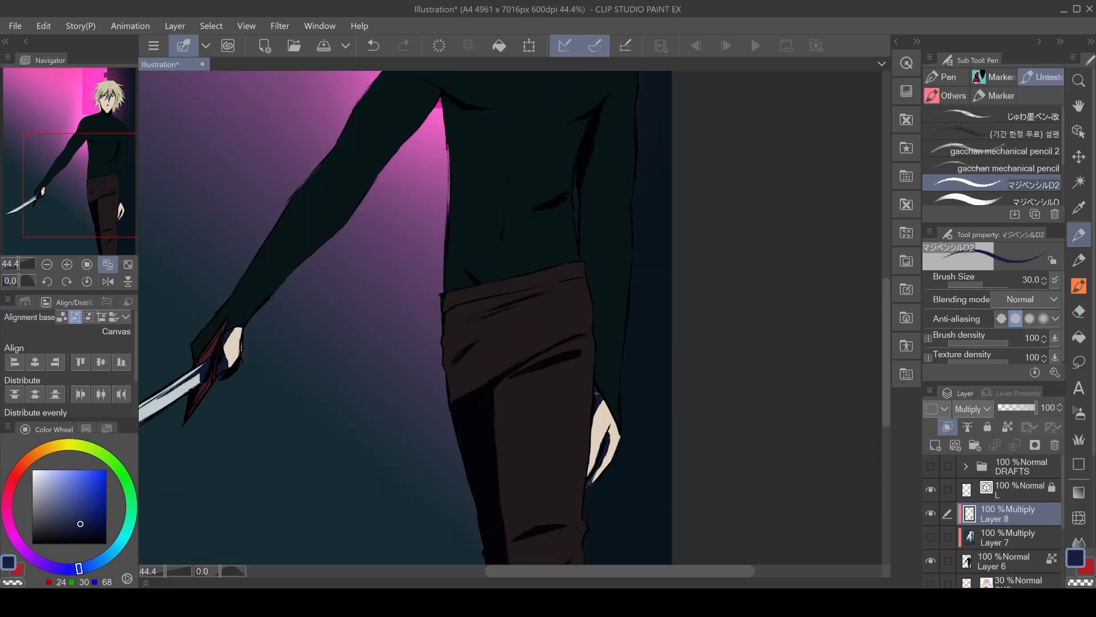
Continue shadow strokes along the knife arm, hand, torso and waist.
drag(597, 406, 588, 476)
drag(579, 211, 599, 390)
drag(628, 216, 764, 358)
drag(517, 305, 579, 184)
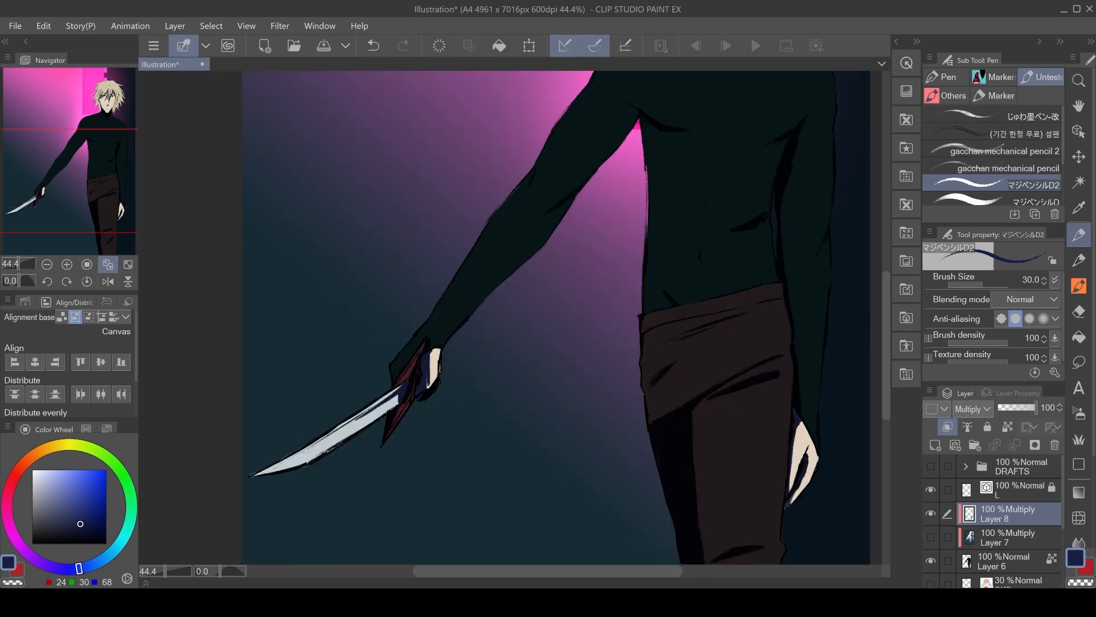
drag(716, 86, 541, 309)
scroll(541, 308, up, 5)
drag(426, 260, 548, 281)
drag(595, 280, 673, 280)
Set Layer 8's opacity to 75%.
click(1003, 561)
click(1007, 428)
alt+click(634, 235)
click(1007, 427)
click(1008, 514)
click(86, 429)
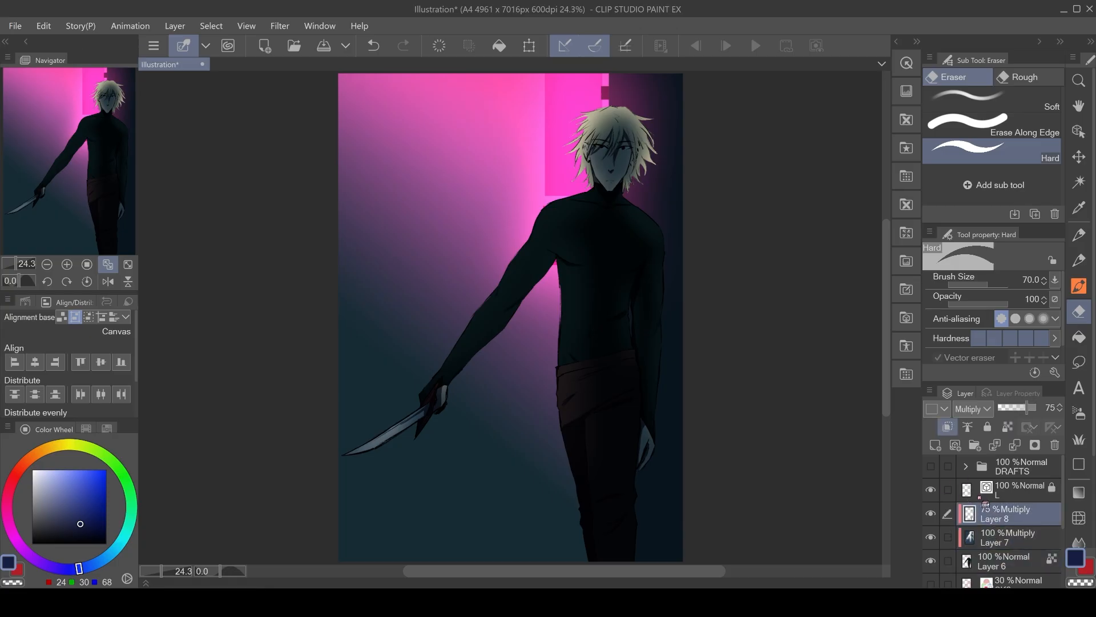
Add a new Add (Glow) layer and airbrush pink glow along the figure's lit side with a 400 px soft airbrush.
click(935, 445)
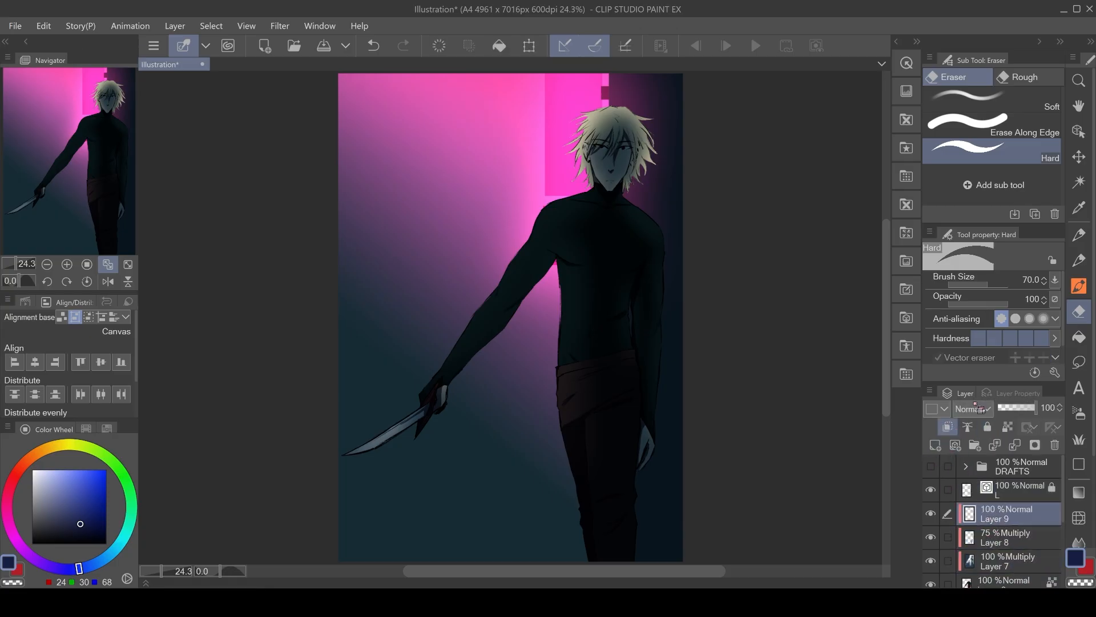
alt+click(559, 183)
key(b)
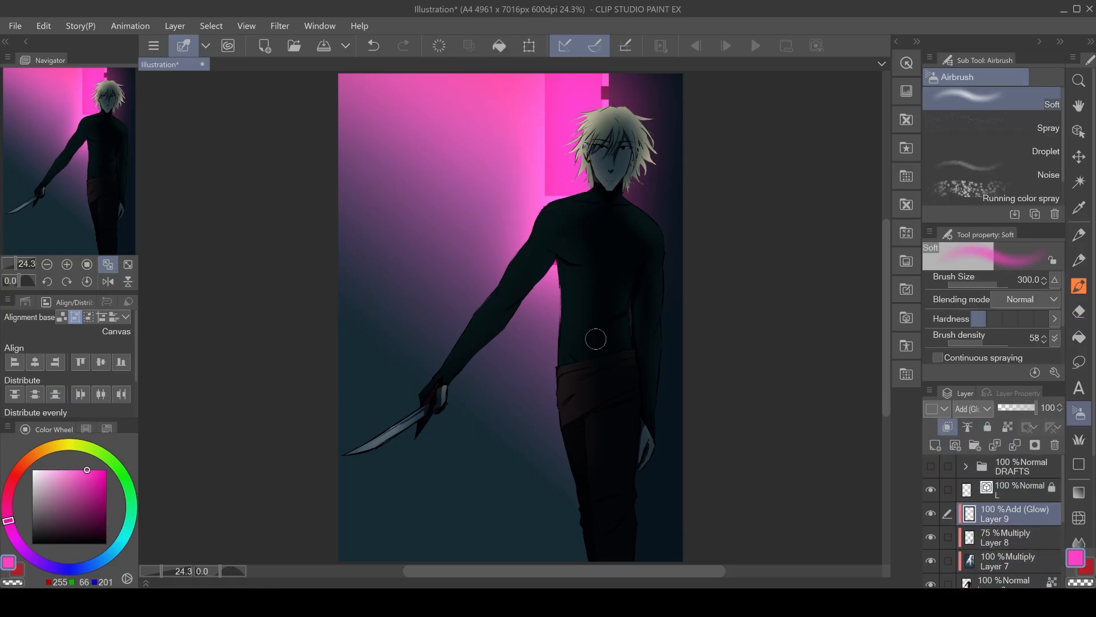
mouse_move(531, 224)
mouse_down()
mouse_move(415, 391)
mouse_move(457, 329)
mouse_move(537, 293)
mouse_up()
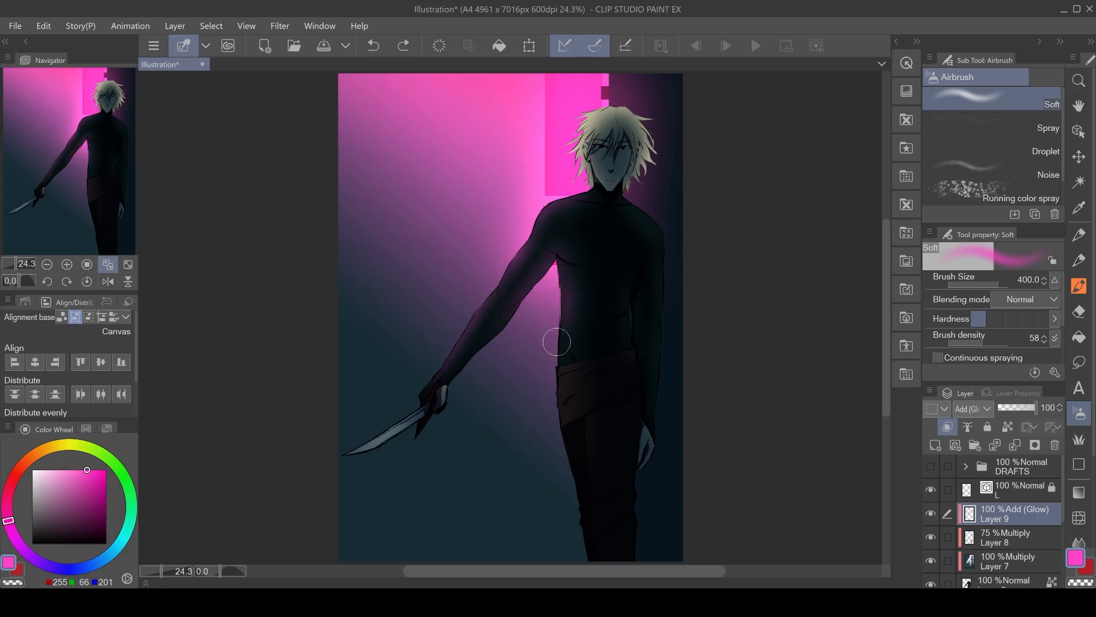
mouse_move(594, 147)
mouse_down()
mouse_move(609, 100)
mouse_move(563, 145)
mouse_move(583, 120)
mouse_move(654, 130)
mouse_move(644, 128)
mouse_move(646, 171)
mouse_move(603, 104)
mouse_up()
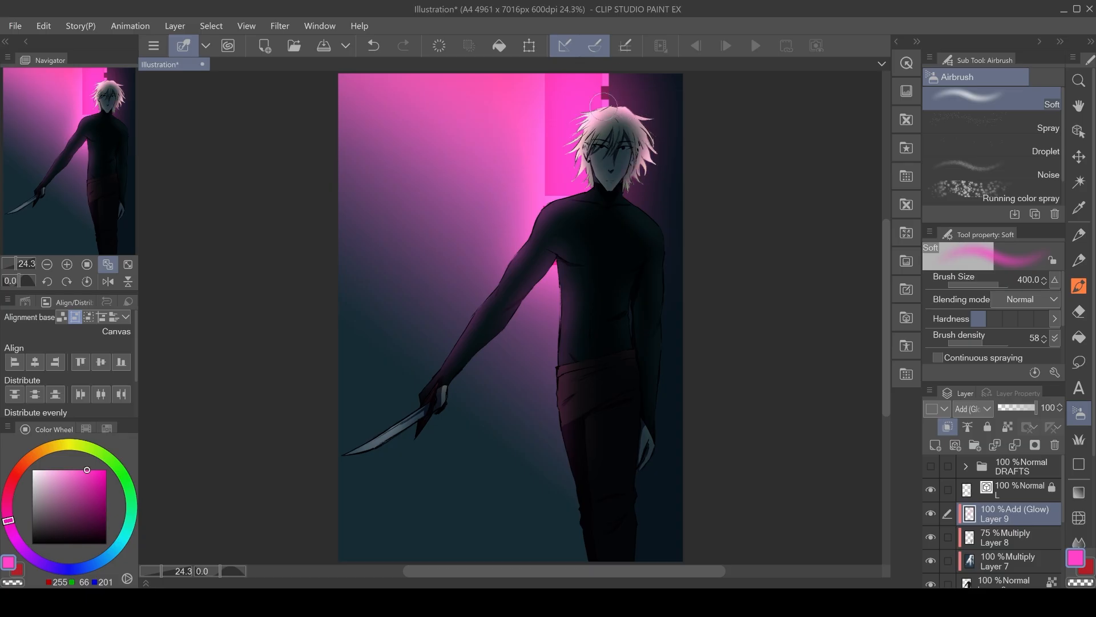
mouse_move(648, 223)
mouse_down()
mouse_move(659, 237)
mouse_move(635, 549)
mouse_up()
key(ctrl+z)
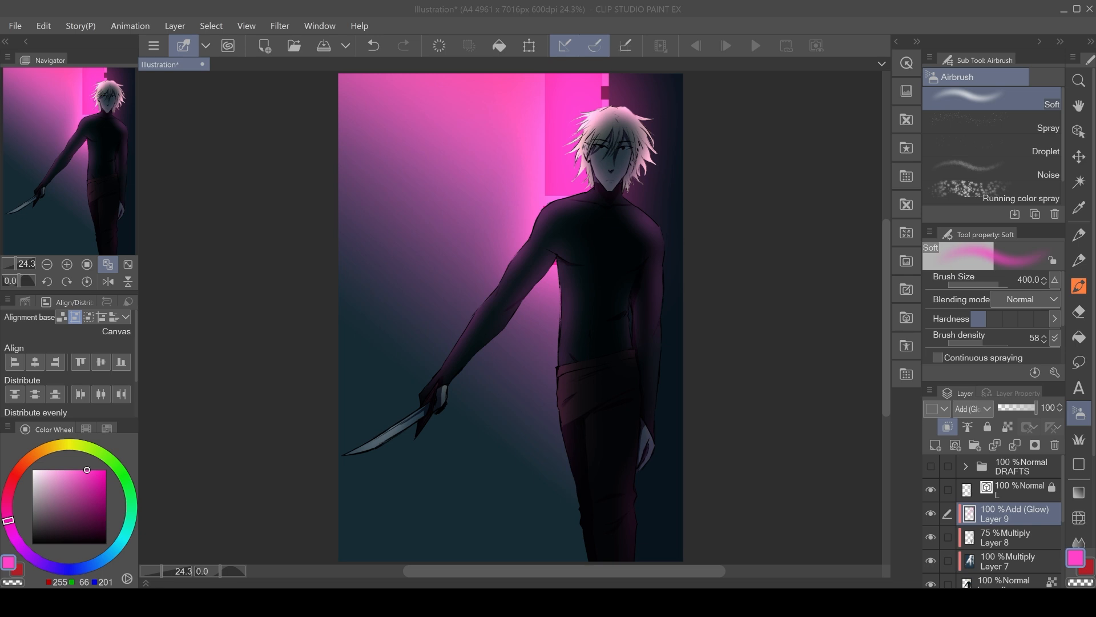
Create a new layer and rename the shading layer to SH G.
click(1031, 487)
key(ctrl+shift+n)
scroll(1019, 521, down, 3)
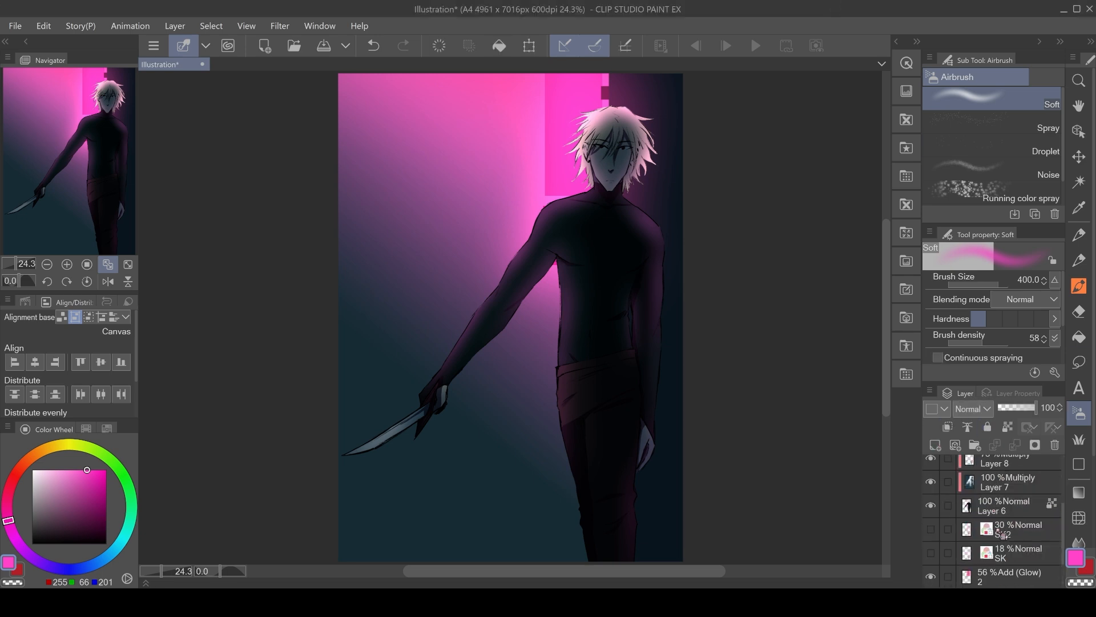
click(1006, 522)
scroll(1007, 507, down, 1)
double_click(1000, 508)
text(SH G)
scroll(1005, 514, up, 1)
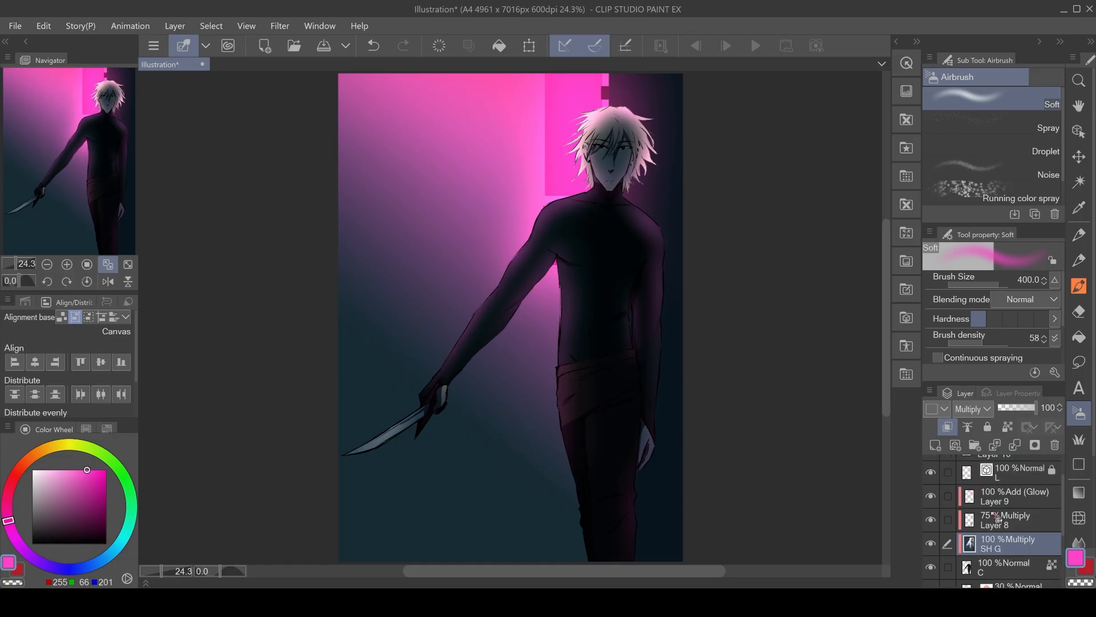
Select the top RIM layer, pick light pink, and draw rim-light strokes along the shoulder and arm.
click(1012, 522)
scroll(1013, 531, up, 1)
click(1008, 491)
click(57, 470)
mouse_move(619, 241)
mouse_down()
mouse_move(515, 279)
mouse_move(460, 368)
mouse_up()
drag(514, 400, 538, 292)
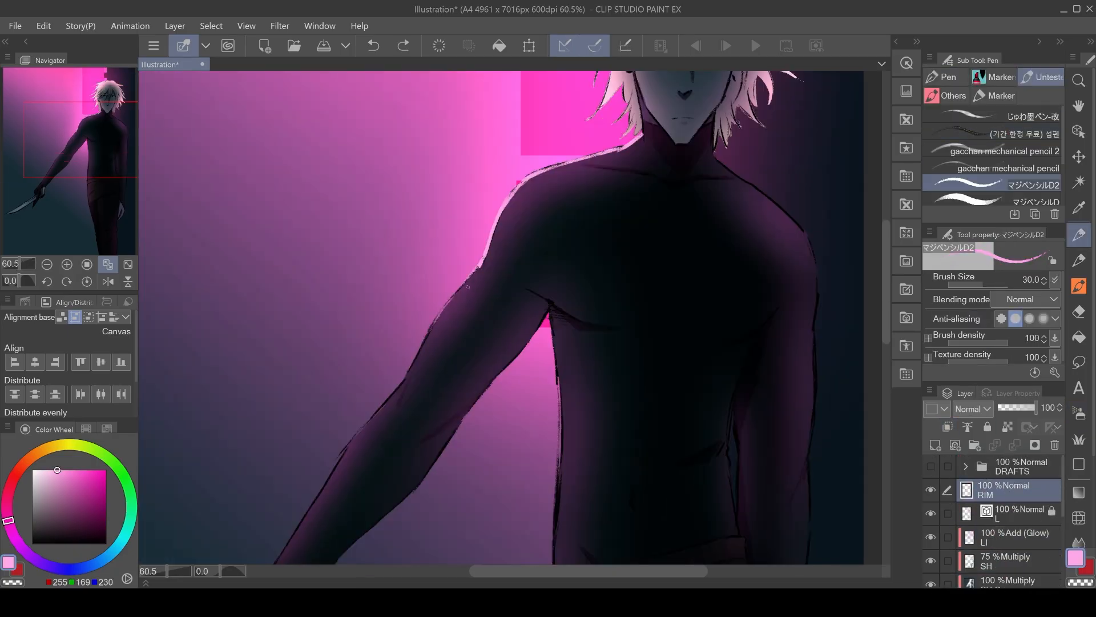
Draw light pink rim-light strokes along the torso edges, arm and hair.
drag(479, 270, 419, 352)
drag(547, 313, 472, 410)
drag(551, 316, 559, 560)
drag(628, 429, 506, 385)
drag(628, 285, 599, 397)
drag(564, 195, 664, 390)
drag(483, 136, 514, 280)
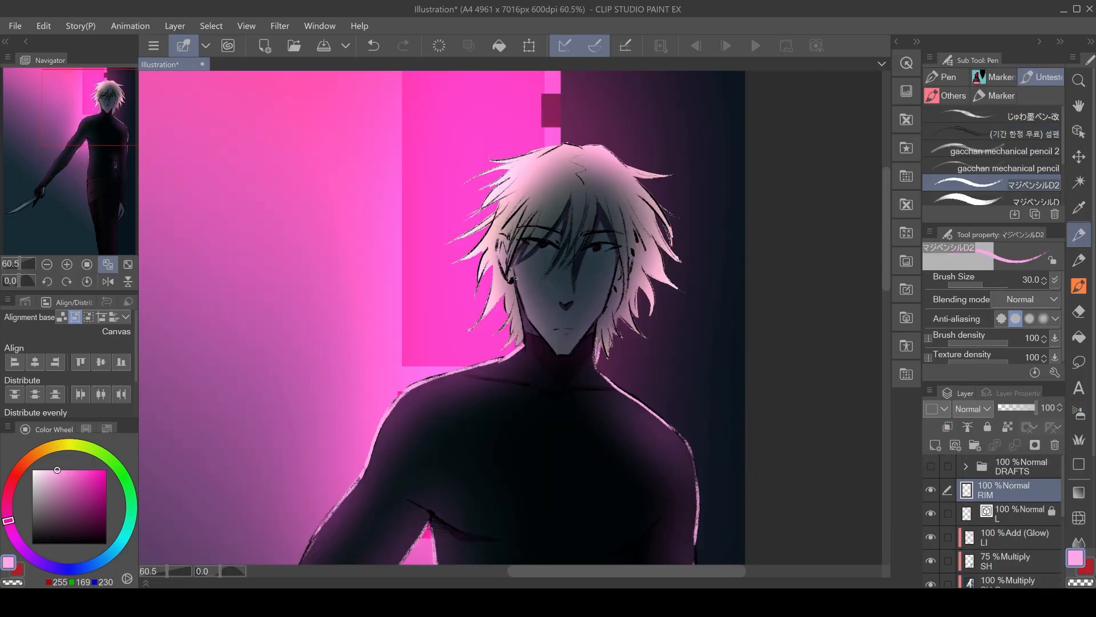
drag(614, 276, 575, 349)
Pick a paler pink and add rim-light strokes to the hair strands.
click(33, 470)
drag(495, 269, 479, 320)
drag(512, 285, 483, 329)
drag(488, 249, 456, 263)
mouse_move(566, 141)
mouse_down()
mouse_move(673, 174)
mouse_move(671, 234)
mouse_up()
key([)
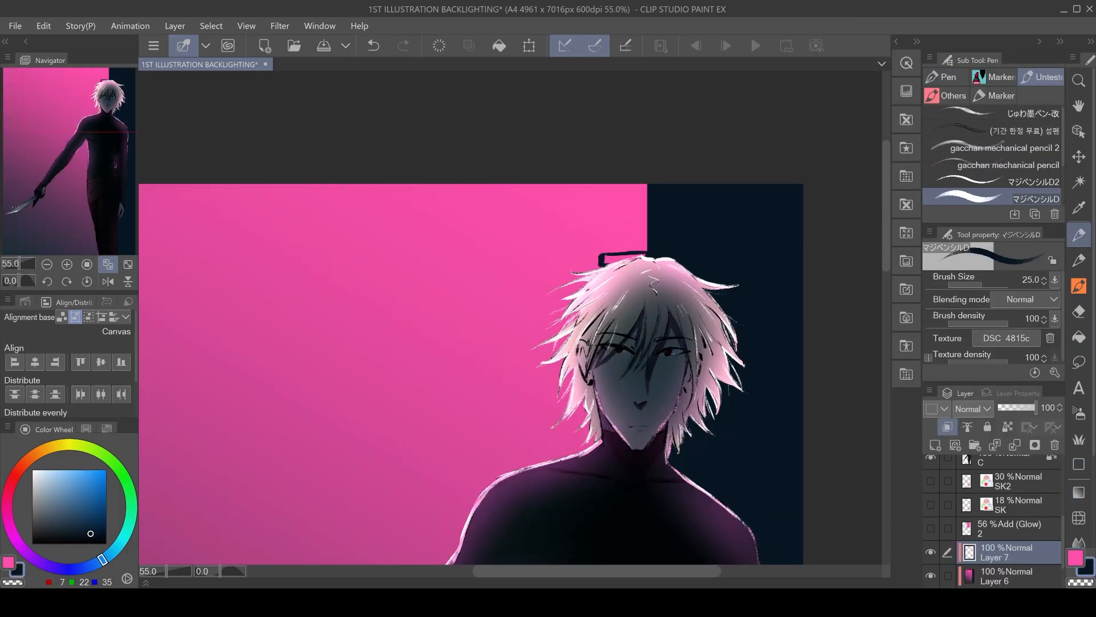
Paint a lighter pink neon panel in the background behind the figure's head.
key(g)
click(621, 260)
key(p)
alt+click(582, 228)
click(76, 470)
drag(603, 185, 600, 269)
drag(506, 185, 607, 388)
key(g)
click(554, 297)
click(545, 442)
key(p)
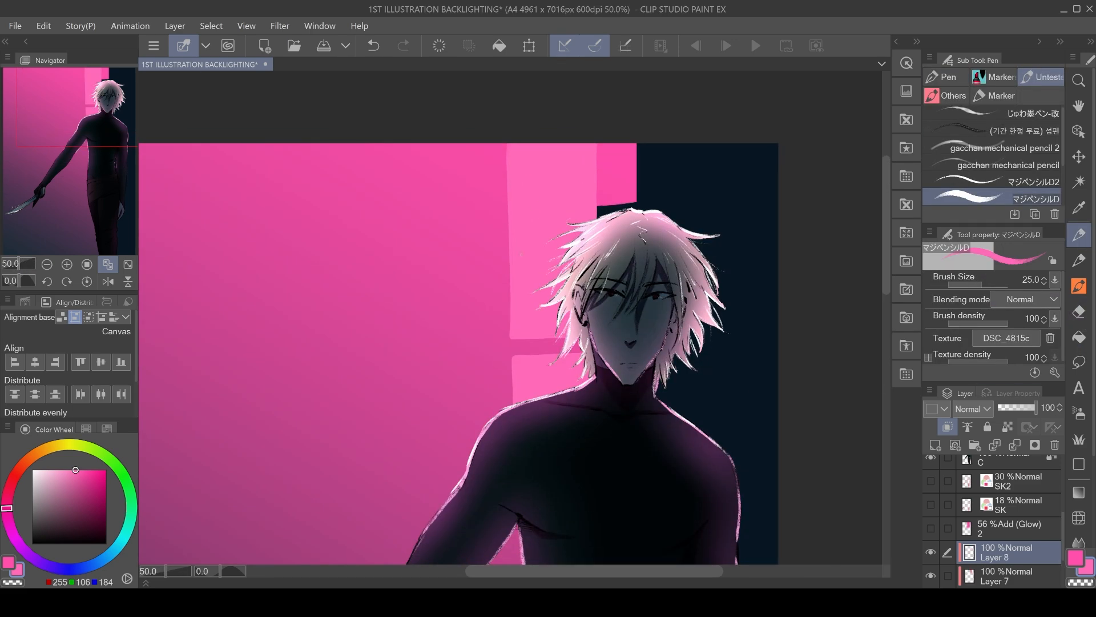
Pick a very pale pink with a thinner pencil and sketch neon sign lines inside the background panel.
click(44, 470)
click(1005, 181)
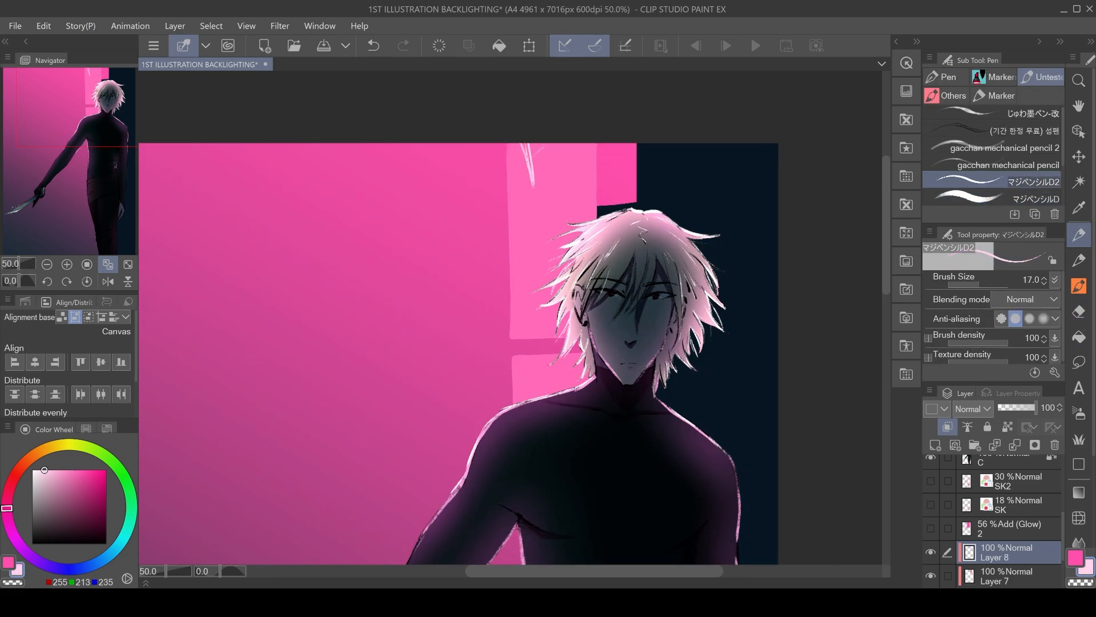
drag(531, 146, 571, 183)
drag(525, 198, 567, 200)
drag(534, 271, 560, 320)
drag(508, 144, 506, 303)
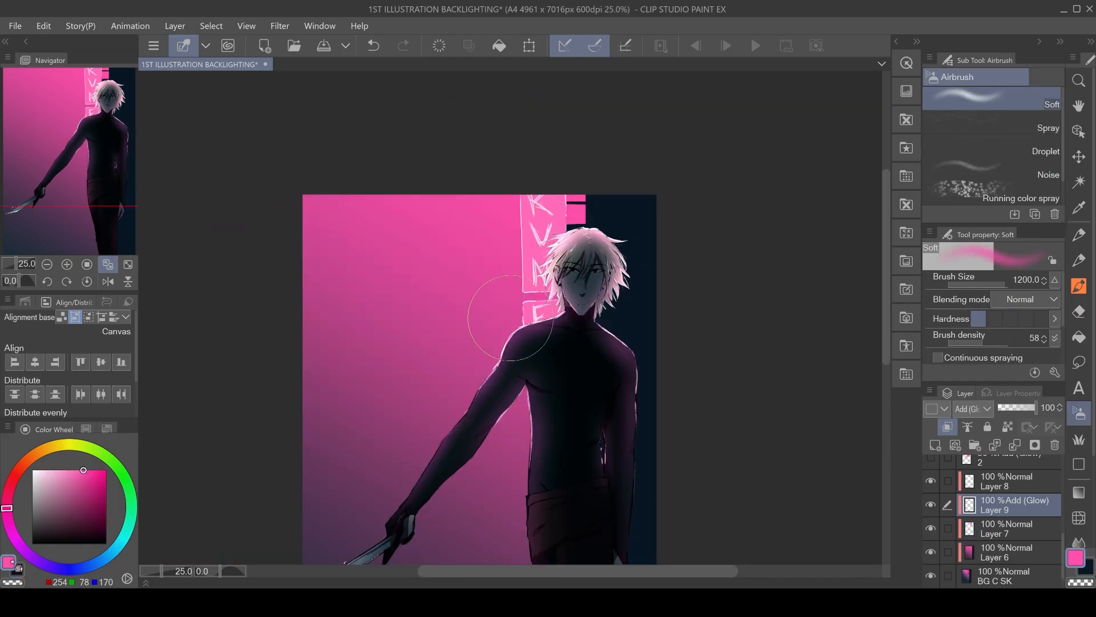
drag(510, 318, 524, 452)
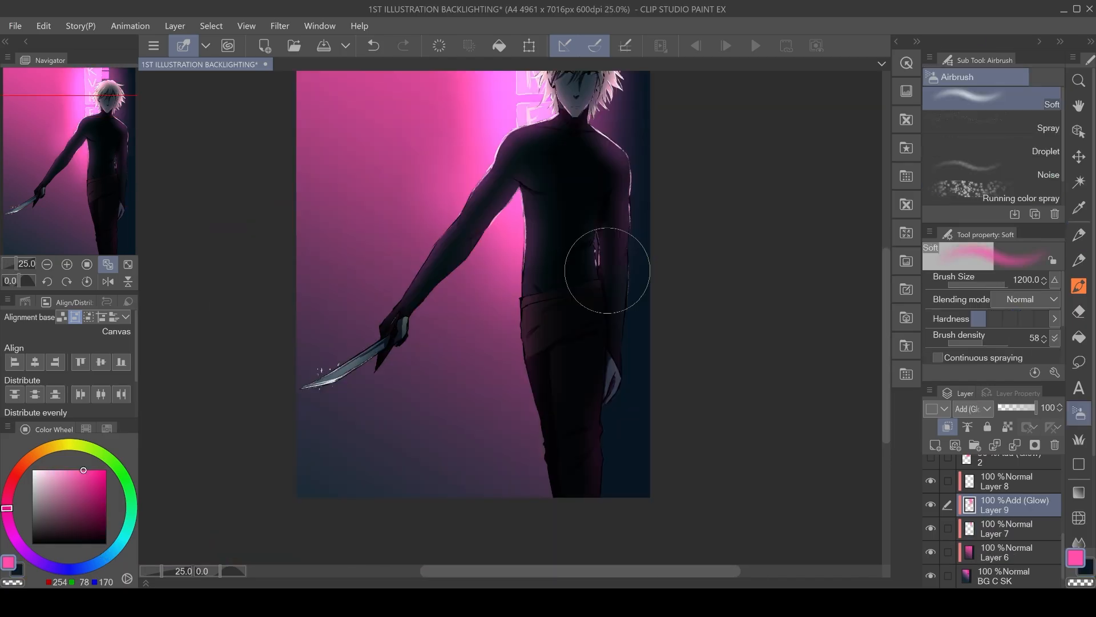
Apply a dark foreground-to-transparent gradient across the lower part of the canvas.
key(g)
drag(254, 492, 285, 444)
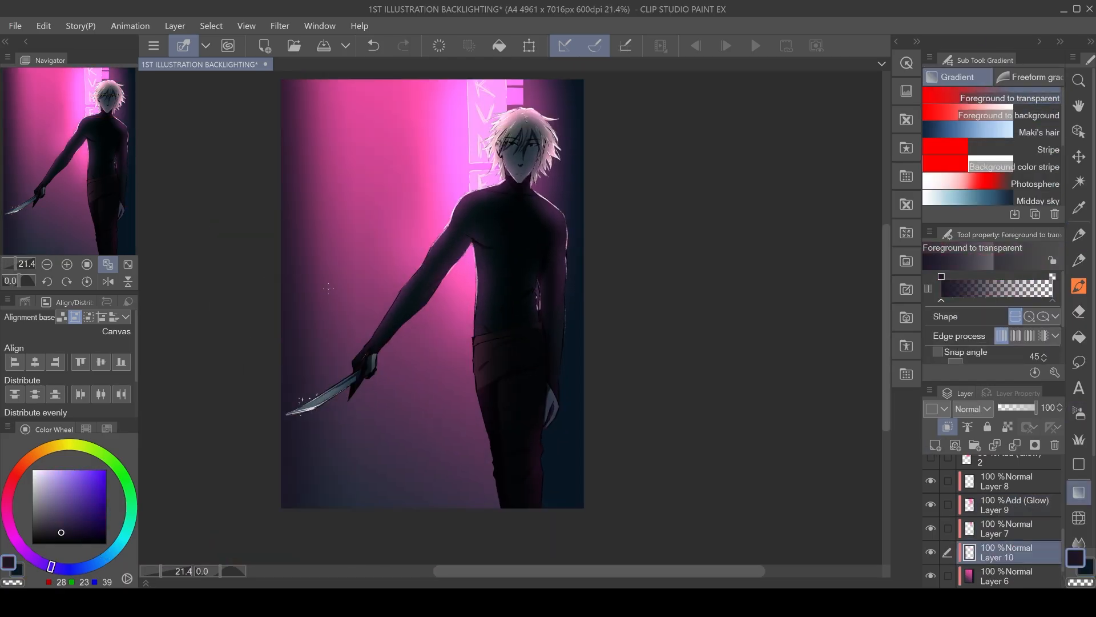
Move the background layers into a folder and rename it BG.
drag(948, 570, 1010, 458)
double_click(1009, 560)
text(BG)
key(Return)
click(1005, 527)
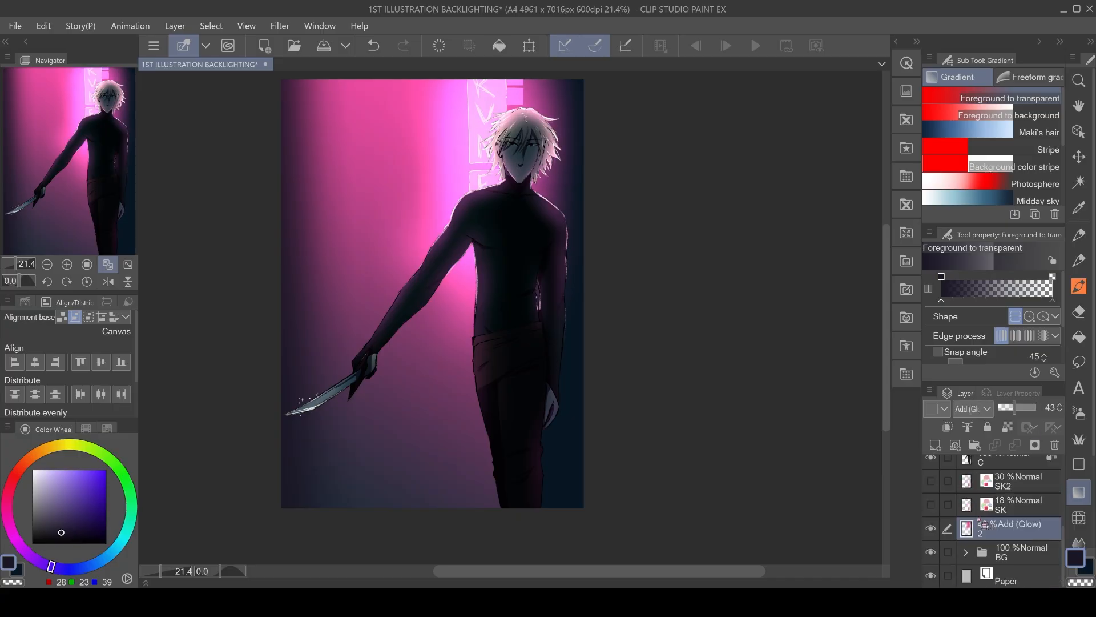
Move the Add glow layer into the CHAR folder and collapse the layer groups.
drag(1005, 528, 1006, 555)
click(966, 472)
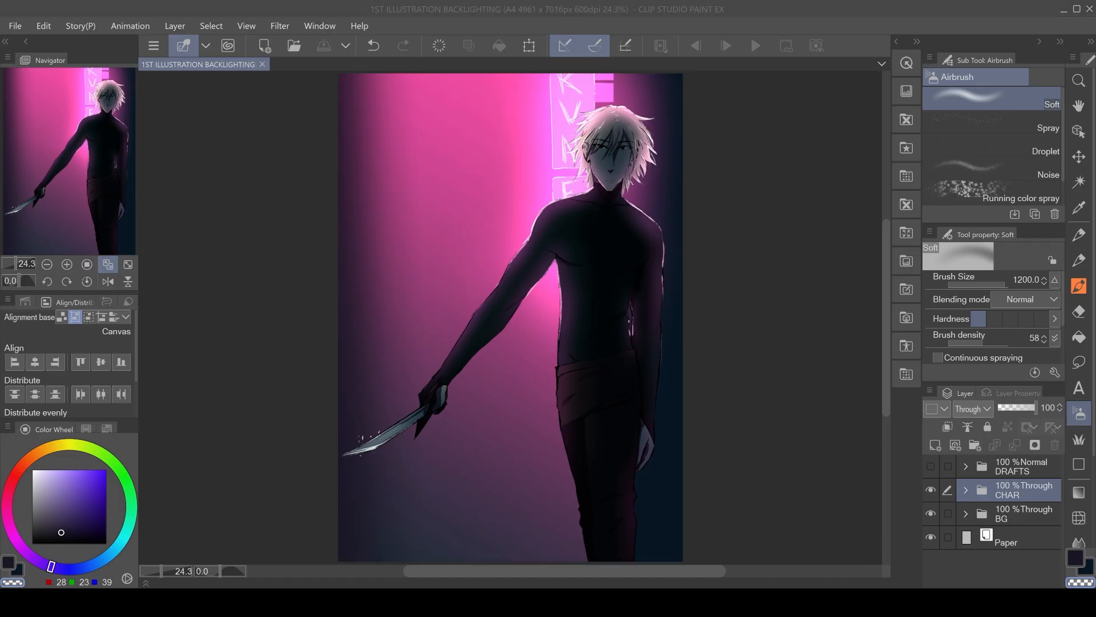
Add a Hue/Saturation correction layer that fully desaturates the canvas, then toggle its visibility to check values in greyscale.
click(1021, 467)
click(175, 25)
click(422, 87)
drag(913, 199, 850, 199)
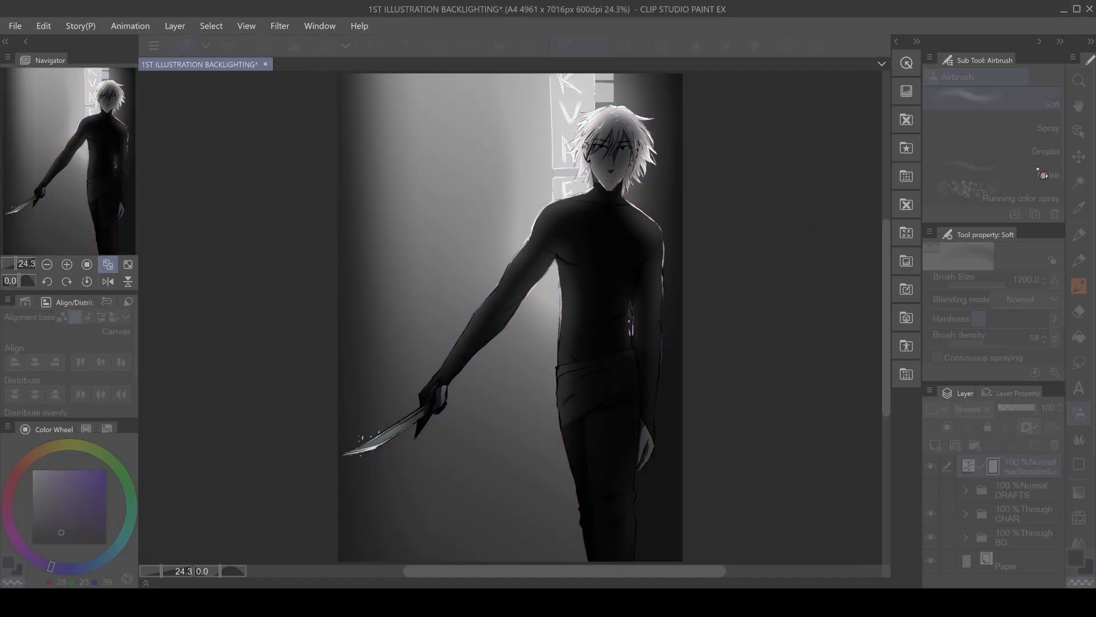
click(1040, 171)
click(931, 467)
click(934, 471)
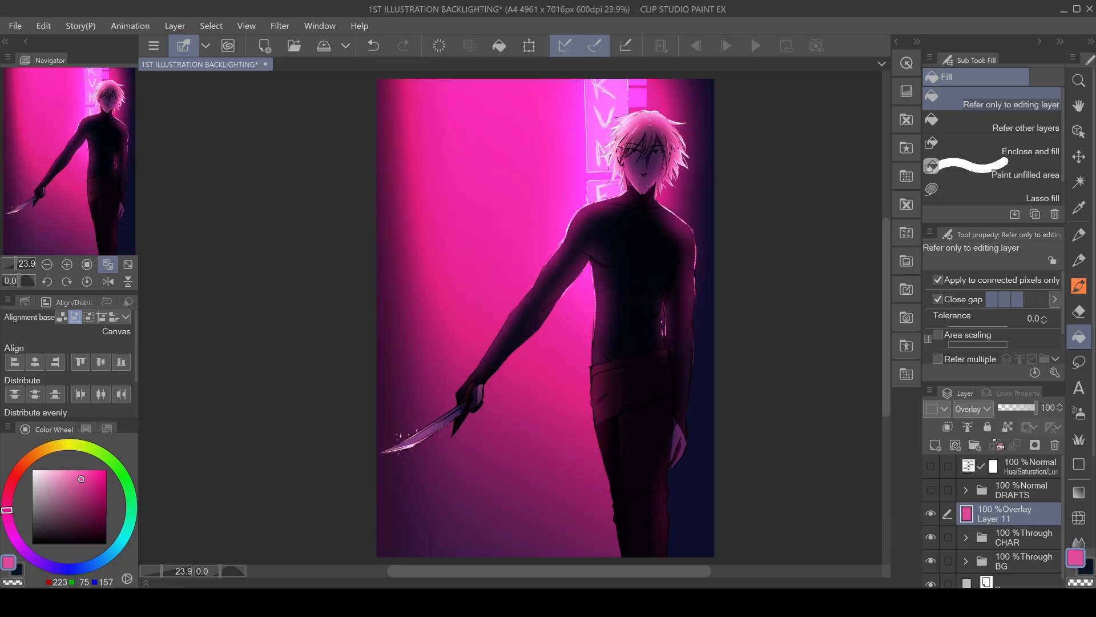
Set the pink Overlay layer's opacity to 15%.
drag(1004, 408, 1009, 408)
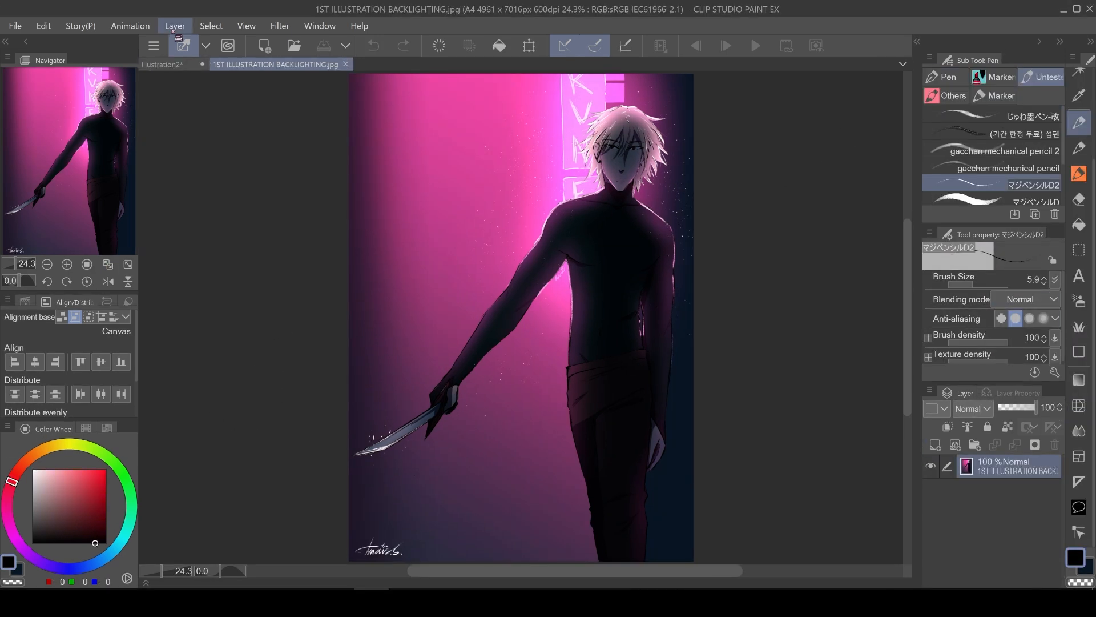
In the finished JPG, add a Hue/Saturation correction layer with saturation -100 and toggle it to compare the values.
click(173, 27)
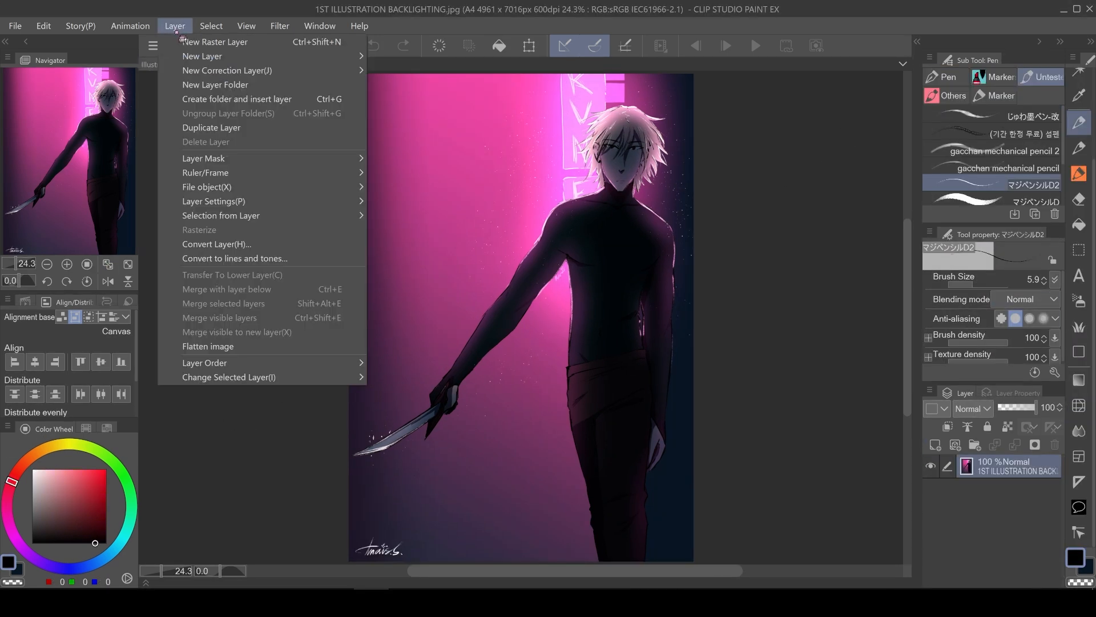
click(410, 91)
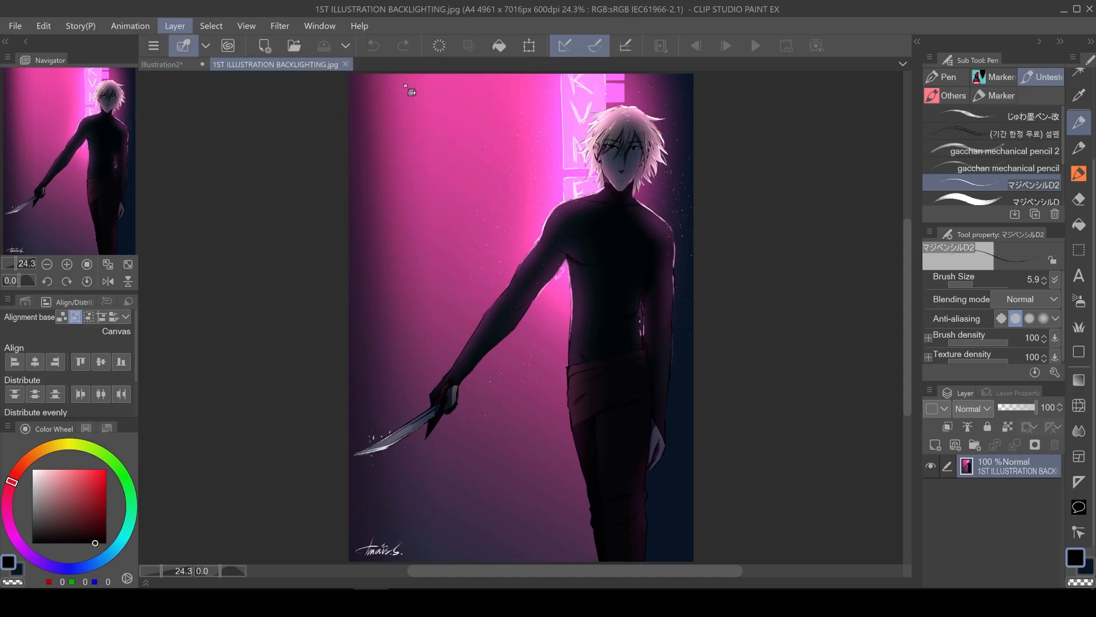
drag(404, 173, 265, 121)
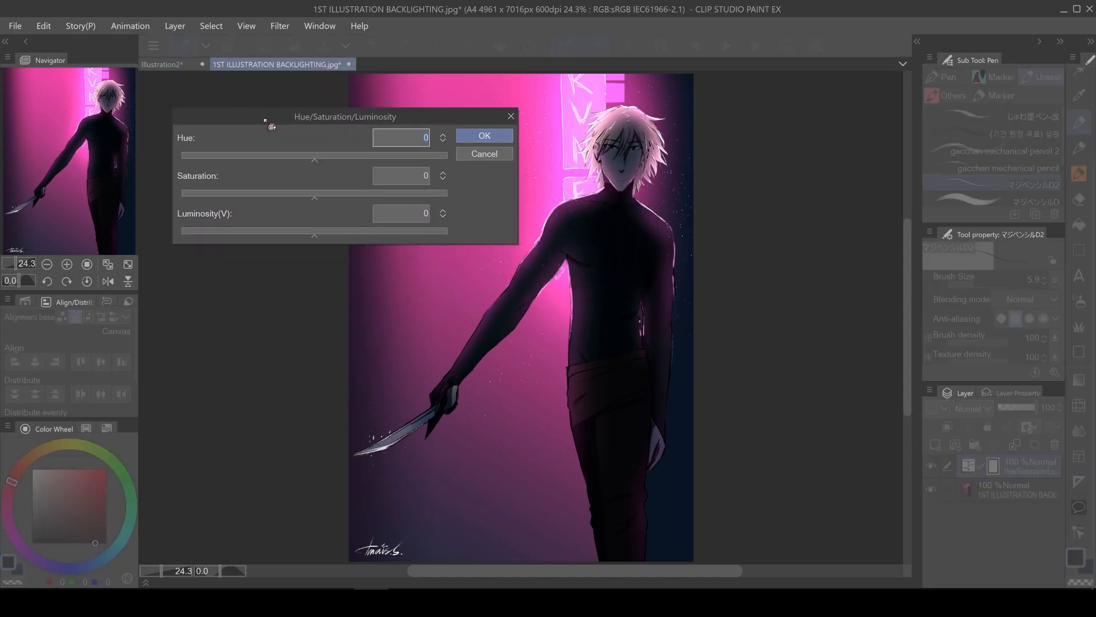
drag(315, 197, 313, 200)
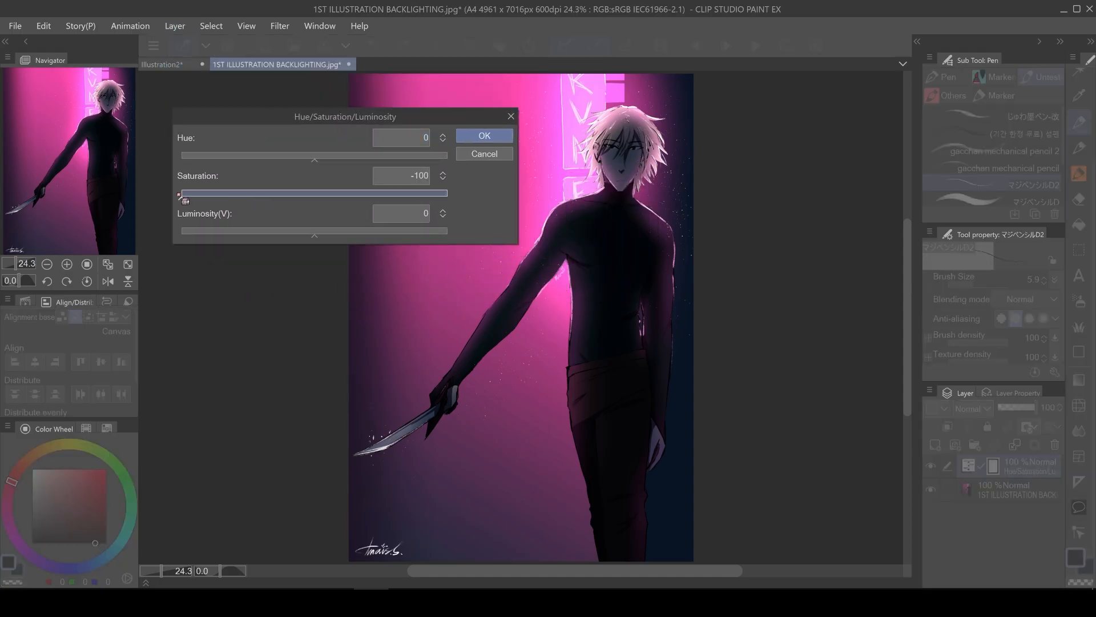
click(483, 137)
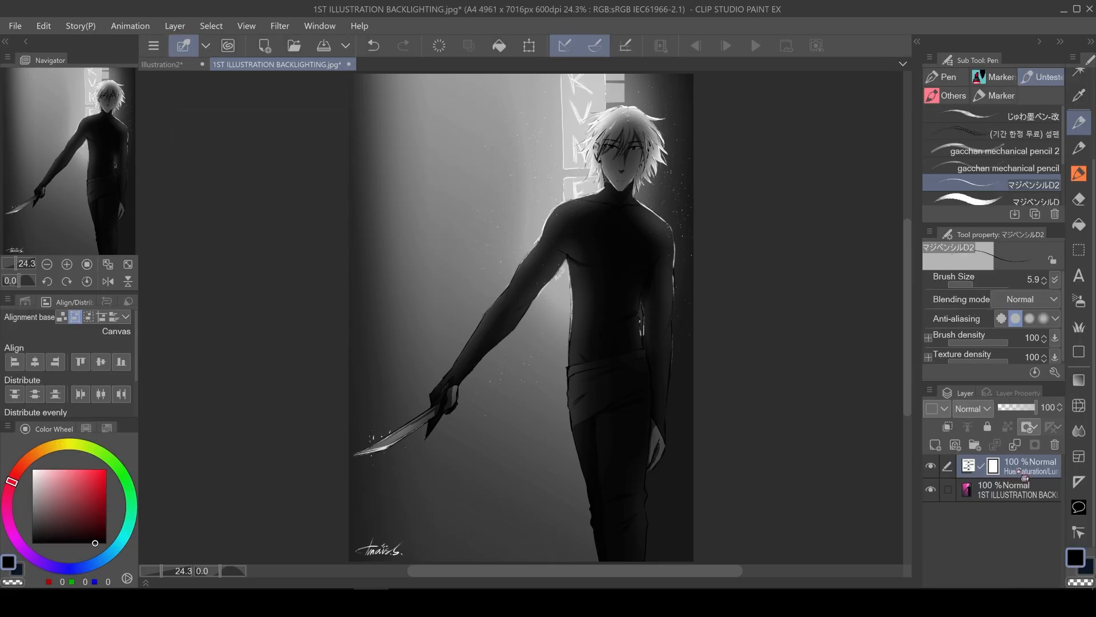
drag(1024, 477, 1008, 493)
click(931, 467)
click(930, 466)
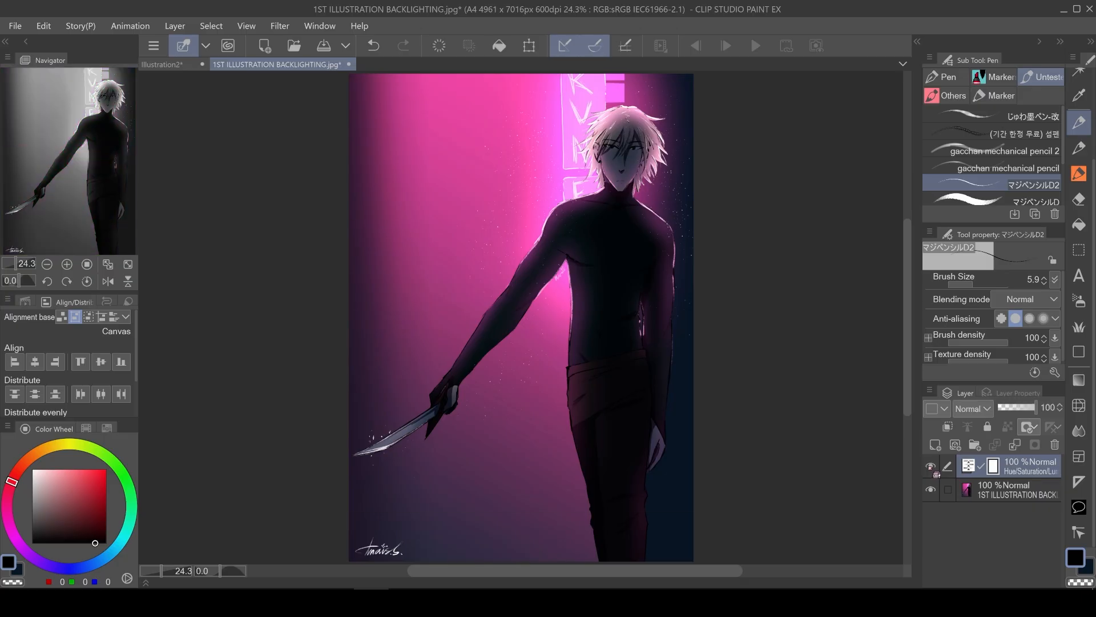
click(931, 467)
click(931, 466)
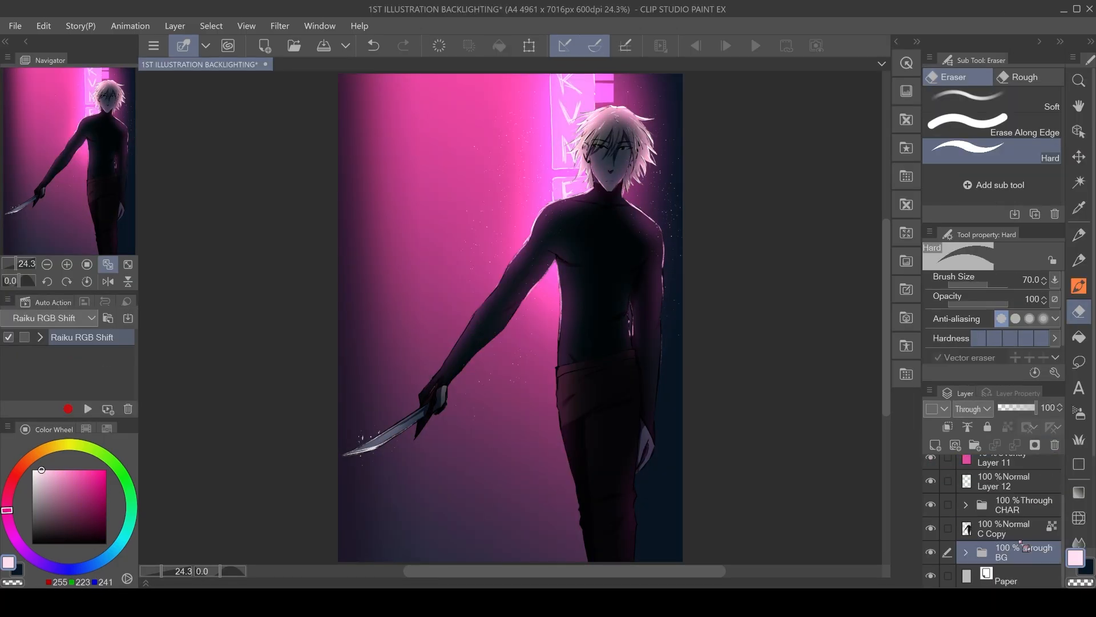
Fill two copies of the character line layer, one bright green and one bright blue, for an RGB shift effect.
click(1003, 553)
drag(113, 462, 132, 501)
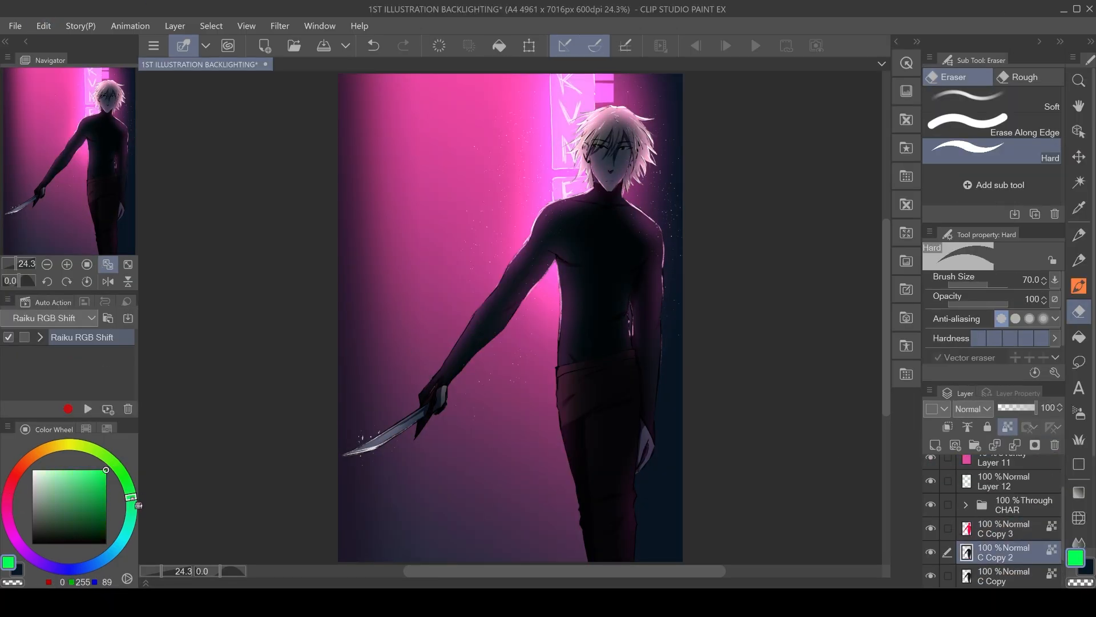
key(alt+Delete)
click(1003, 576)
click(111, 555)
key(alt+Delete)
Offset each coloured character copy with Transform to create a chromatic aberration fringe around the figure.
key(o)
key(ctrl+t)
key(Return)
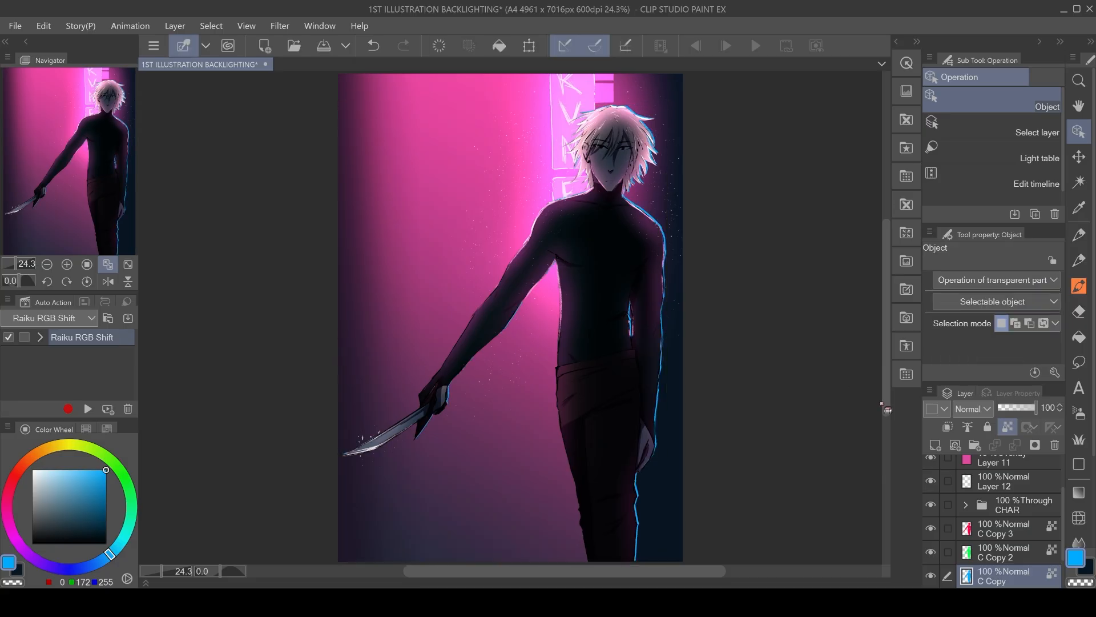
click(993, 554)
key(ctrl+t)
key(Return)
click(994, 530)
key(ctrl+t)
key(Return)
shift+click(994, 529)
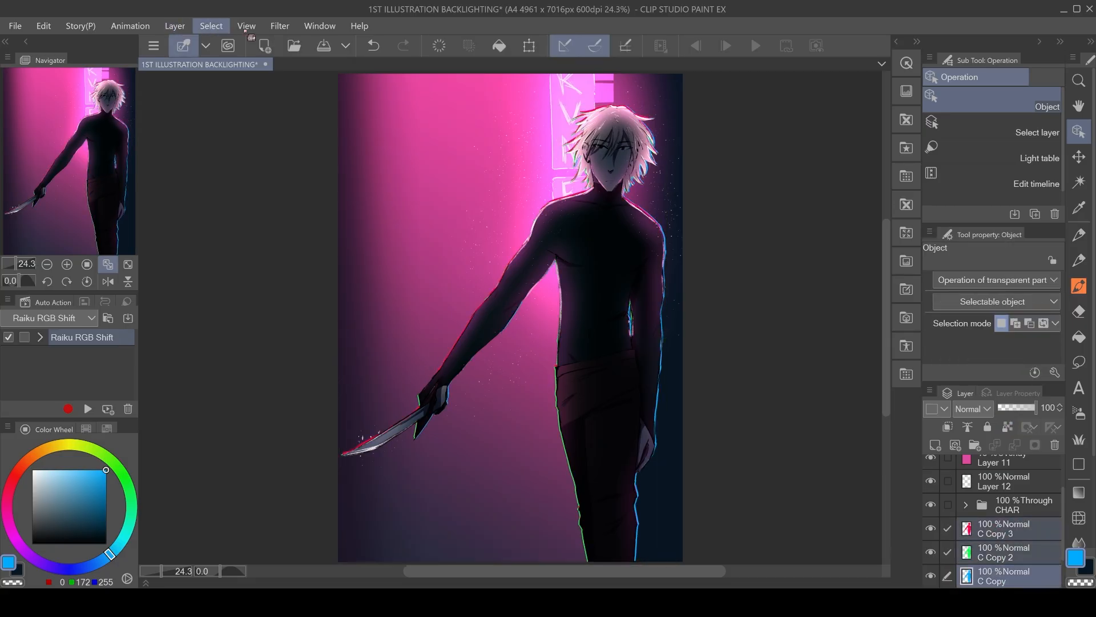
click(993, 529)
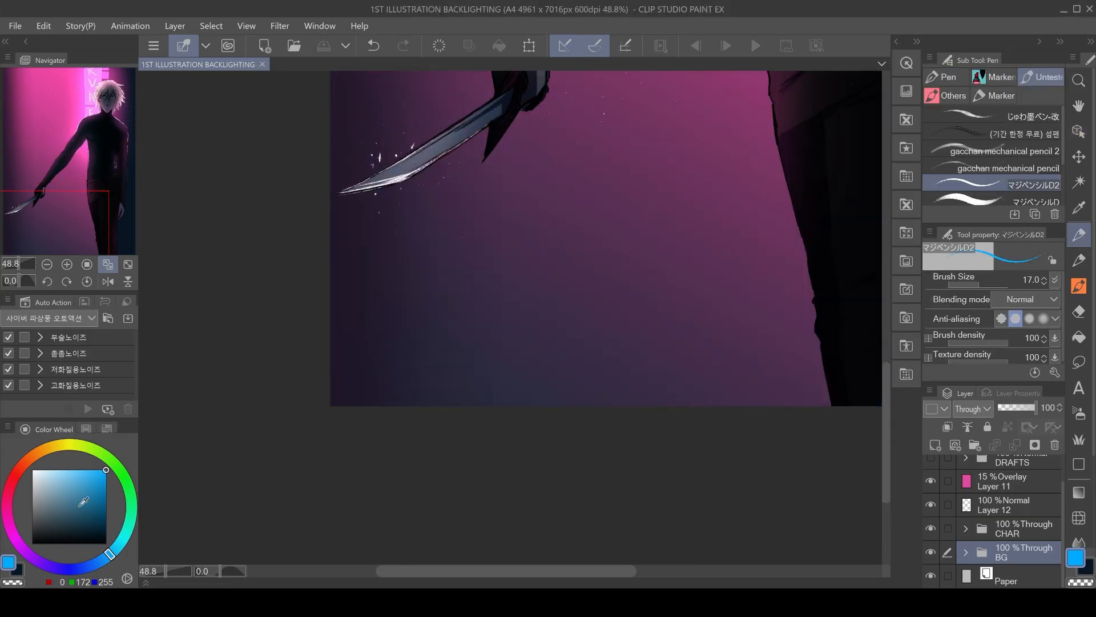
Add small speckle details on a new layer over the background near the figure and save the illustration.
drag(352, 379, 370, 391)
key(ctrl+z)
key(ctrl+t)
mouse_move(378, 382)
mouse_down()
mouse_move(401, 377)
mouse_move(383, 386)
mouse_up()
key(Return)
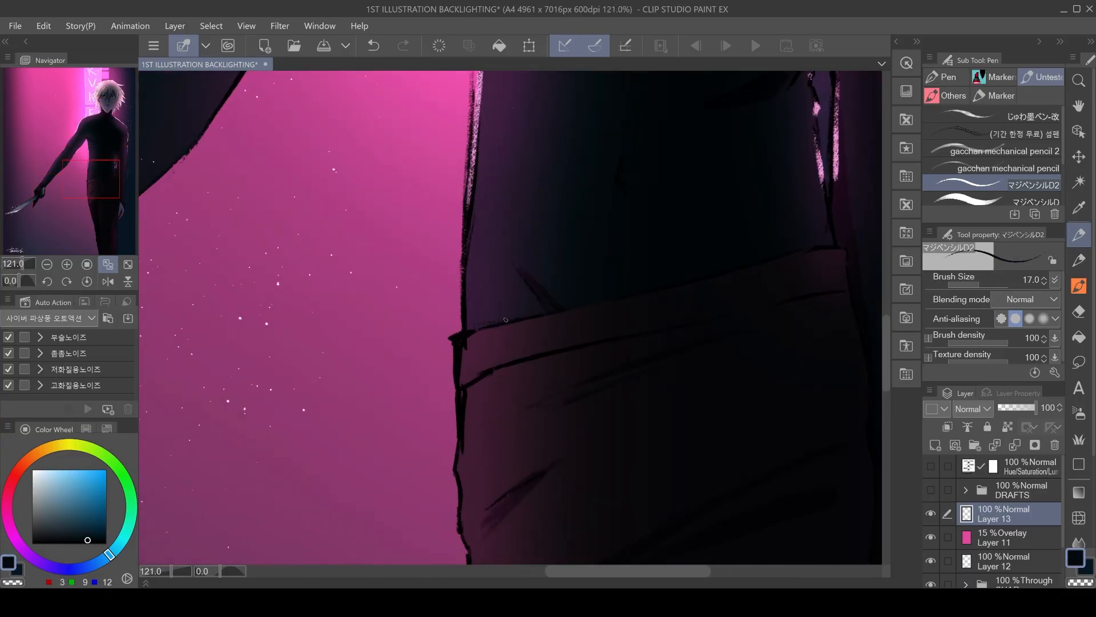
scroll(610, 403, down, 3)
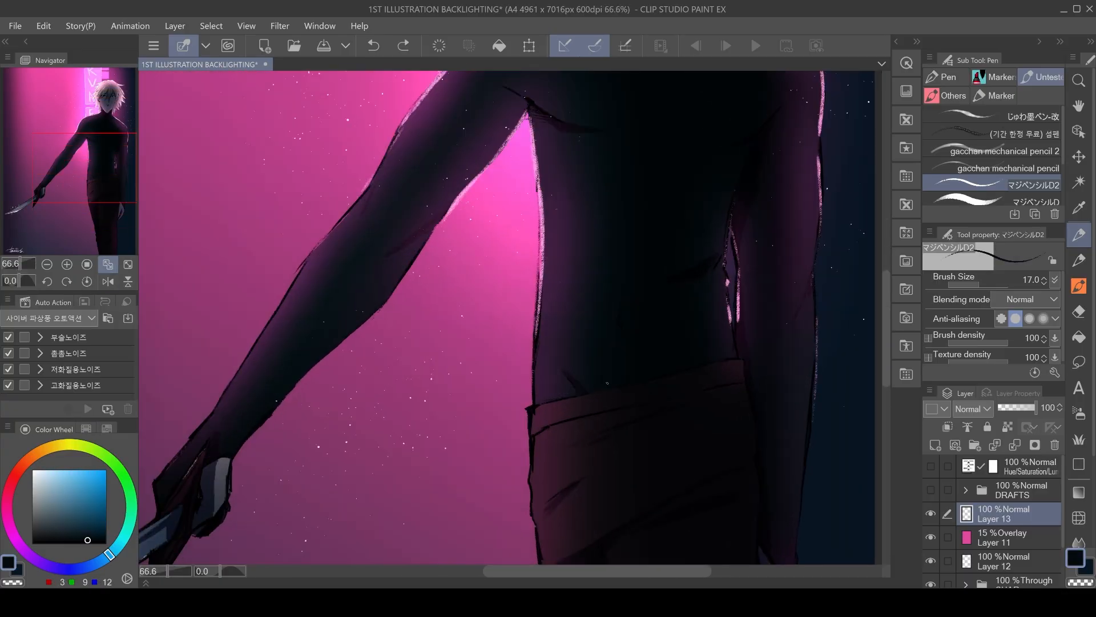
alt+click(607, 383)
scroll(607, 382, up, 3)
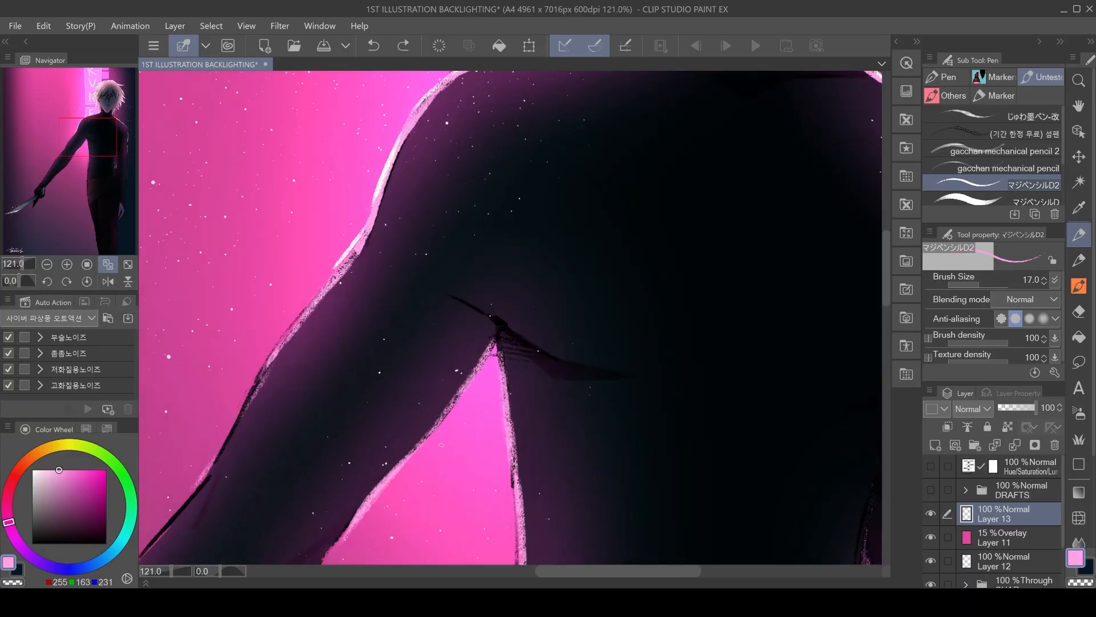
drag(440, 445, 488, 391)
click(106, 267)
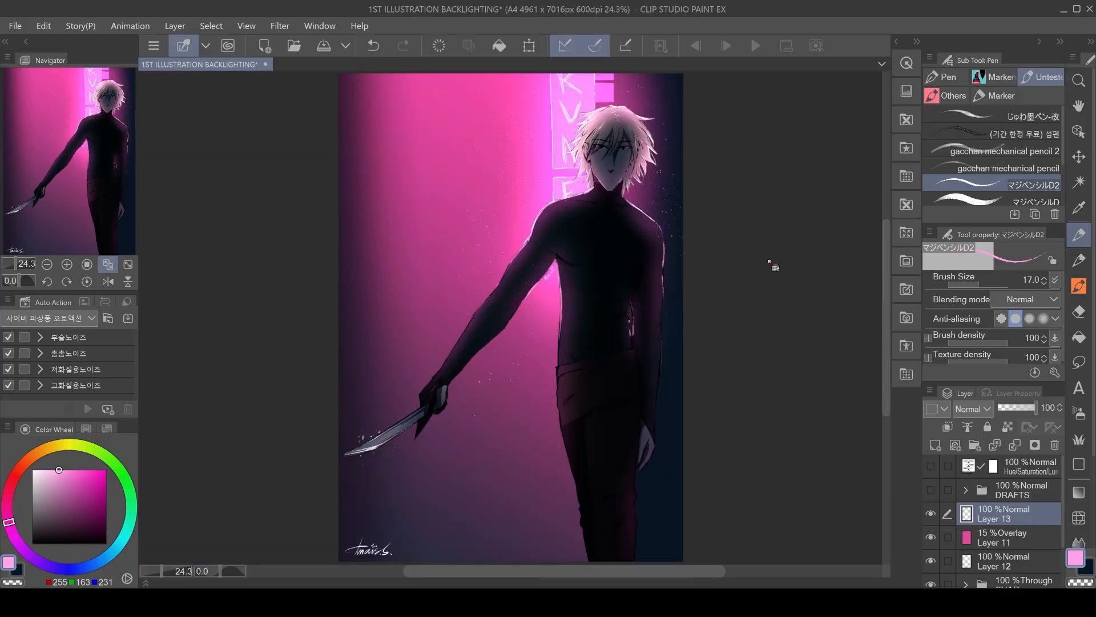
key(ctrl+s)
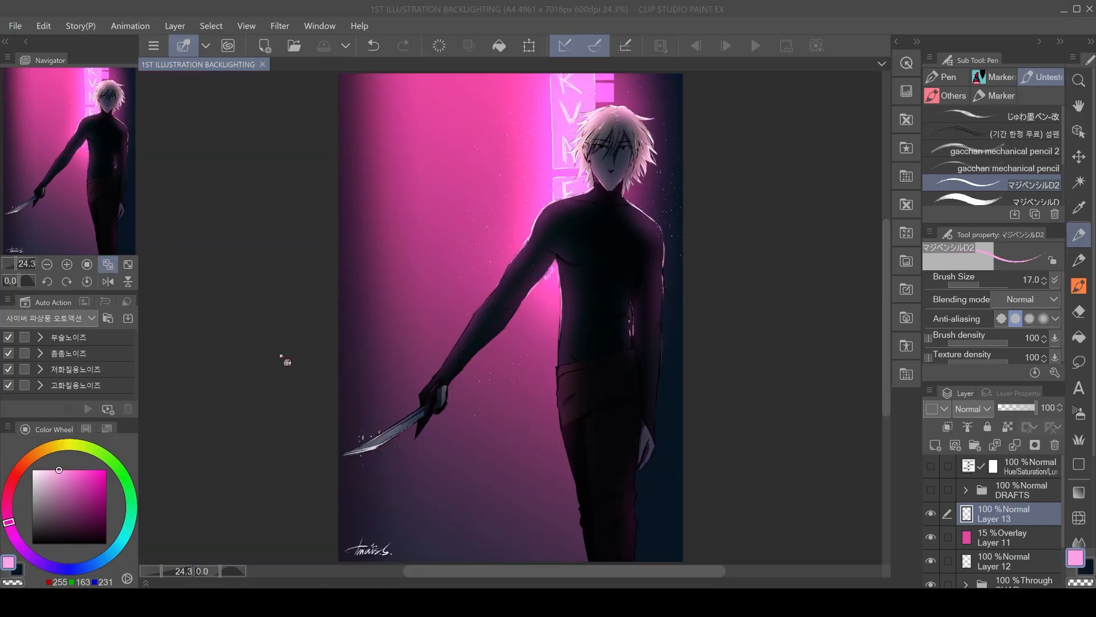